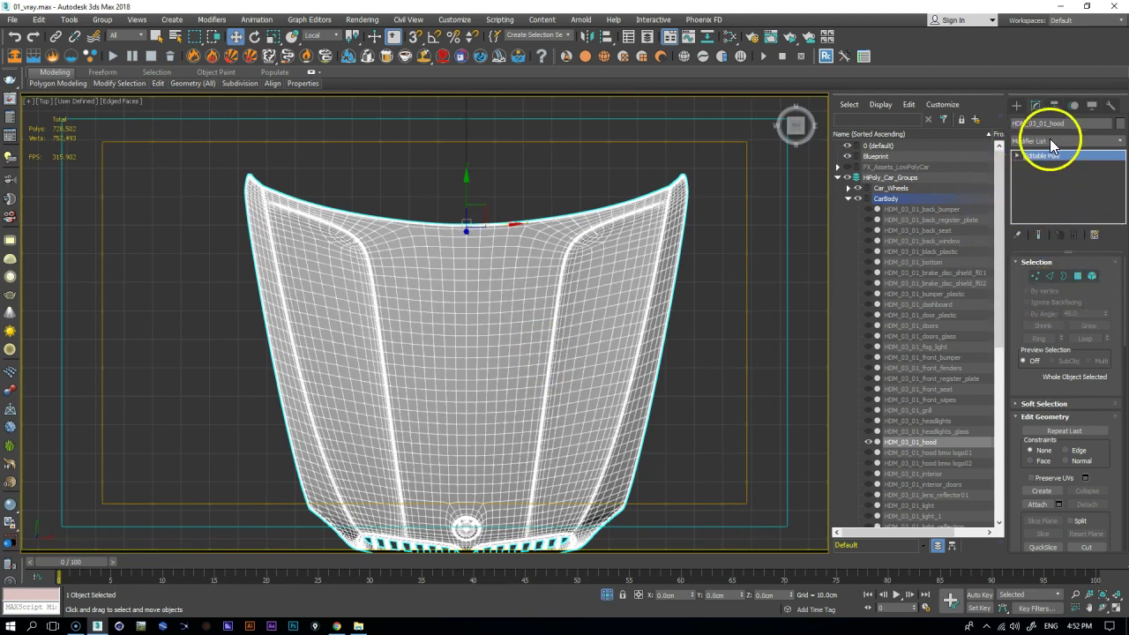
- Create a box over the car hood in the Top view, about 150 cm wide and 149 cm long
{"action": "left_click", "coordinate": [1017, 105]}
{"action": "left_click", "coordinate": [1042, 177]}
{"action": "middle_click_drag", "start_coordinate": [471, 400], "coordinate": [479, 373]}
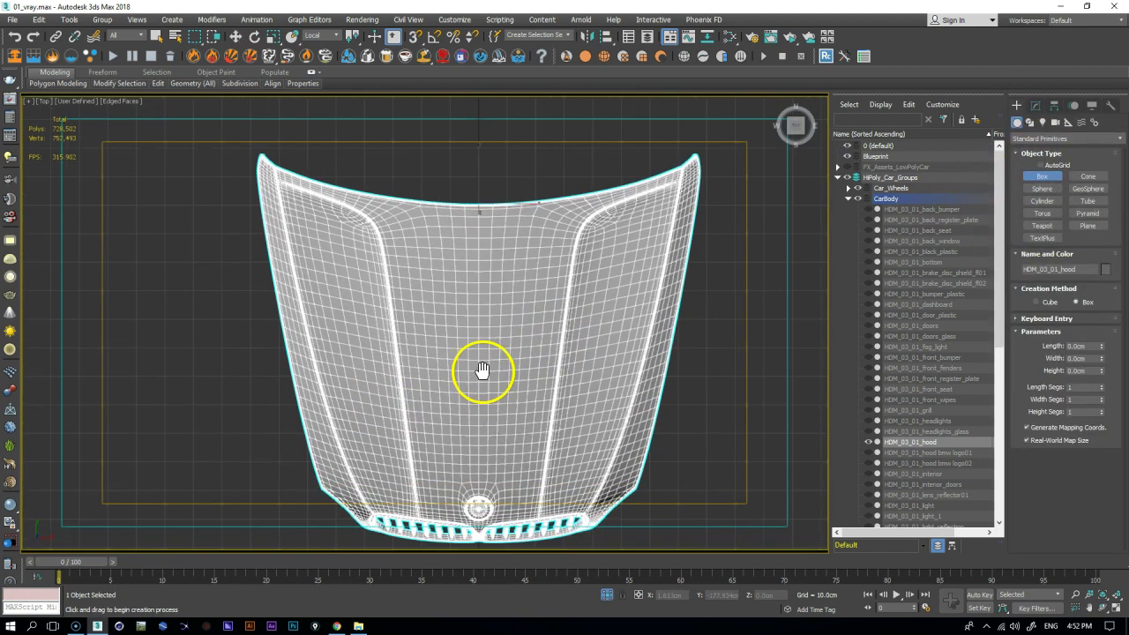
{"action": "left_click_drag", "start_coordinate": [265, 321], "coordinate": [693, 400]}
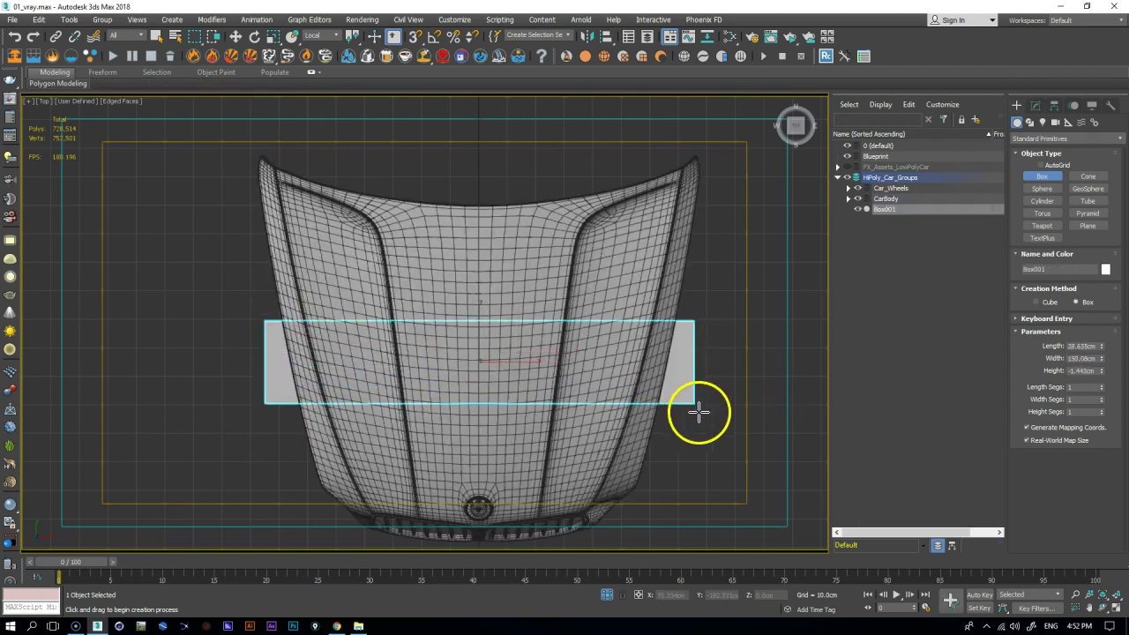
{"action": "left_click_drag", "start_coordinate": [1101, 346], "coordinate": [1076, 97]}
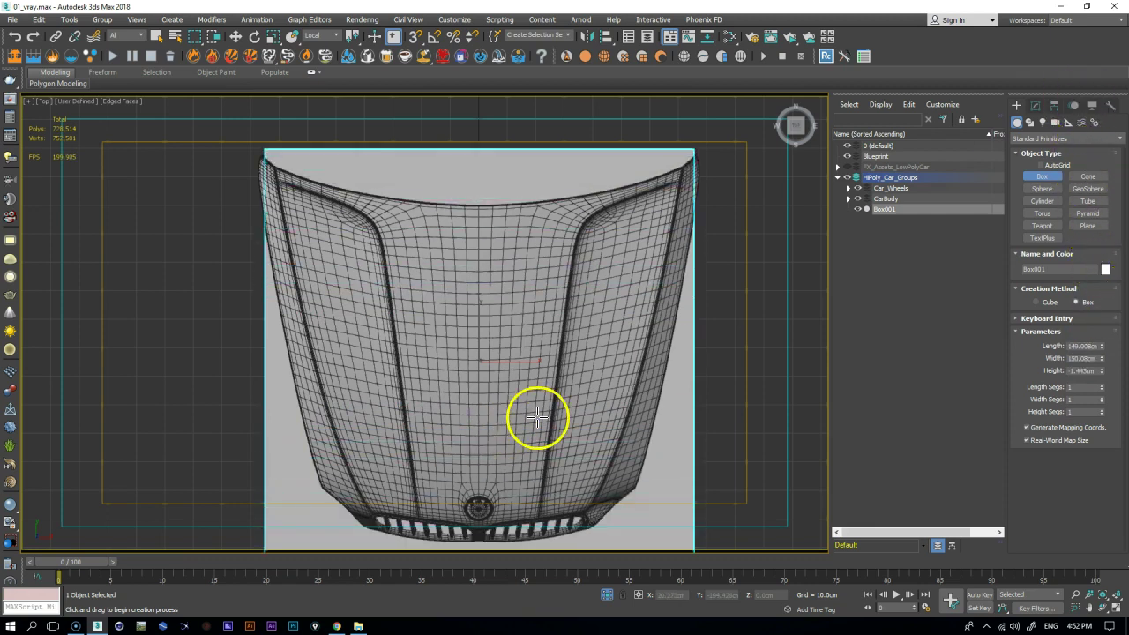
- Shift the box toward the hood's windshield edge and resize it to 140.067 cm long and 162.086 cm wide
{"action": "key", "text": "w"}
{"action": "left_click_drag", "start_coordinate": [483, 328], "coordinate": [479, 305]}
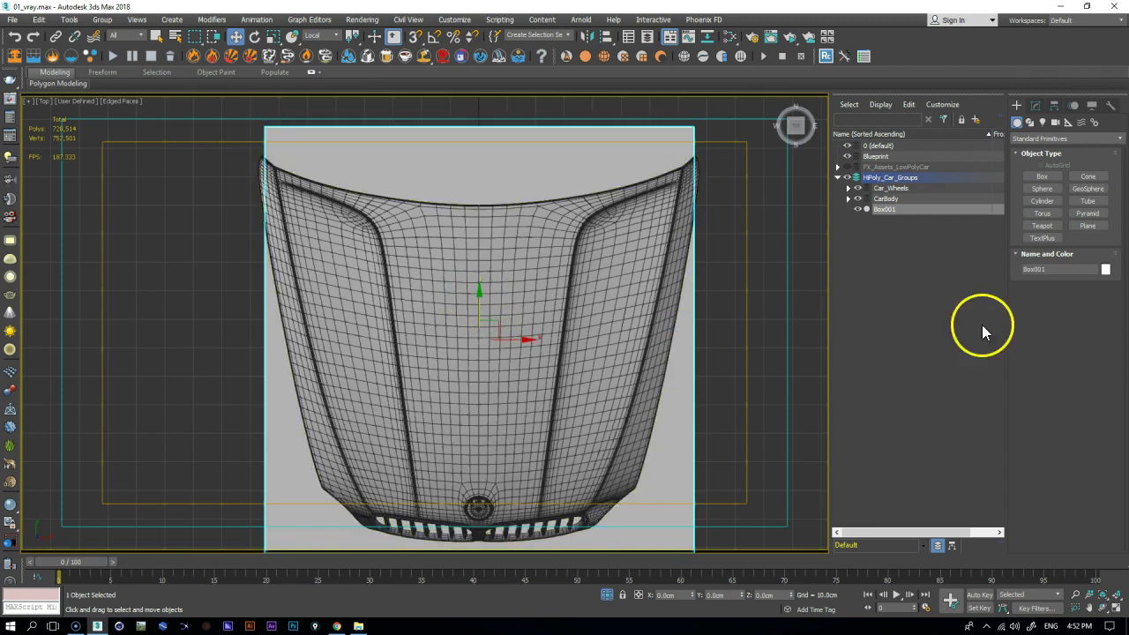
{"action": "left_click", "coordinate": [1035, 105]}
{"action": "left_click_drag", "start_coordinate": [1101, 281], "coordinate": [1102, 277]}
{"action": "middle_click_drag", "start_coordinate": [618, 425], "coordinate": [597, 396]}
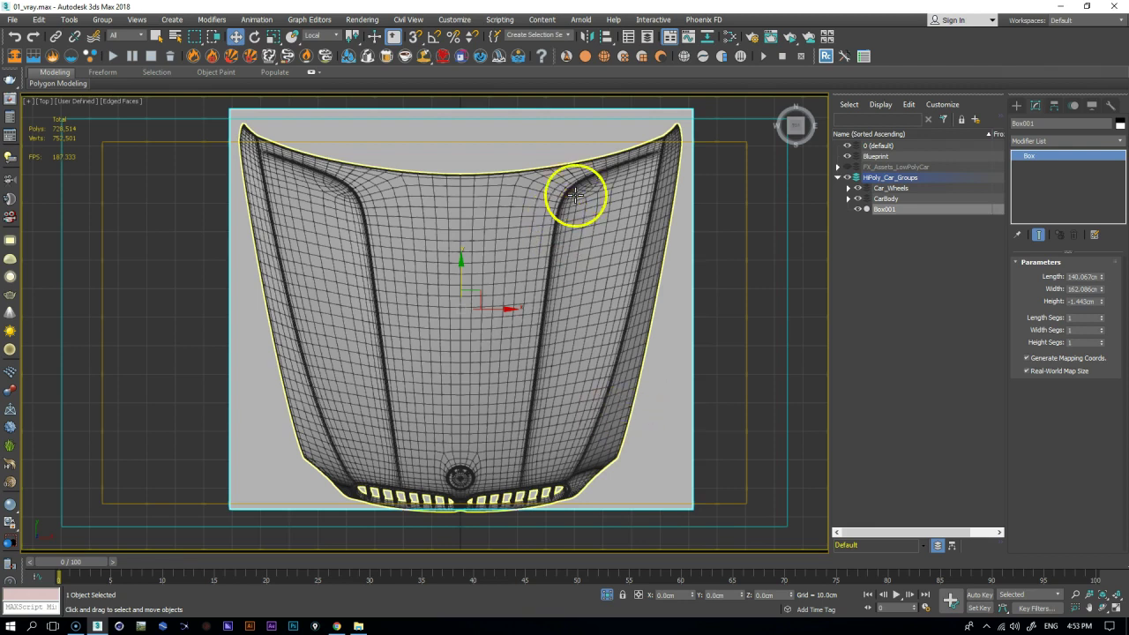
- Align the box center to center with the hood on X, Y and Z, and nudge it about 3 cm toward the windshield edge
{"action": "left_click", "coordinate": [605, 37]}
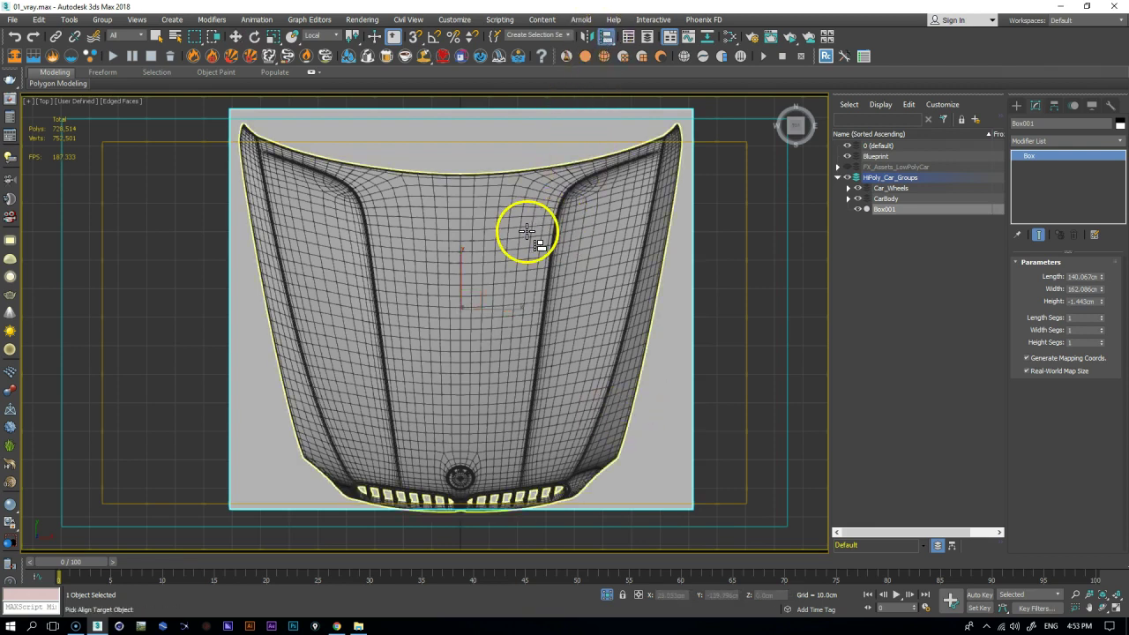
{"action": "left_click", "coordinate": [527, 231]}
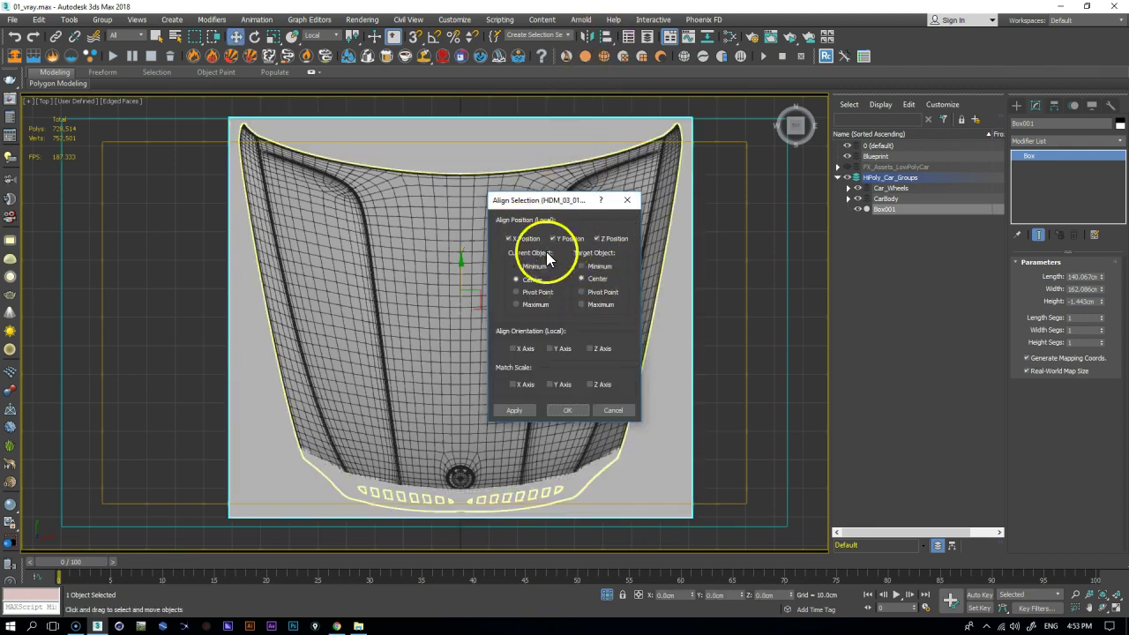
{"action": "left_click", "coordinate": [568, 411]}
{"action": "left_click_drag", "start_coordinate": [459, 277], "coordinate": [463, 268]}
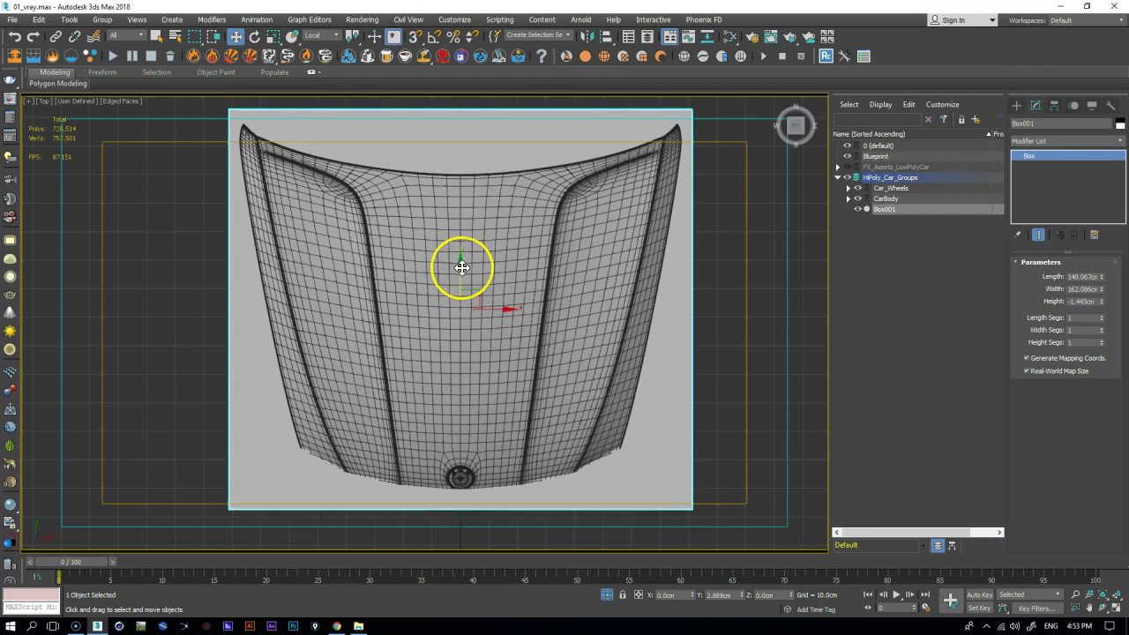
- Check the box against the hood in Perspective, and in Top view set its length, width and height segments to 7, 4 and 2
{"action": "key", "text": "p"}
{"action": "scroll", "coordinate": [396, 277], "scroll_direction": "down", "scroll_amount": 4}
{"action": "middle_click_drag", "start_coordinate": [353, 325], "coordinate": [383, 328], "text": "alt"}
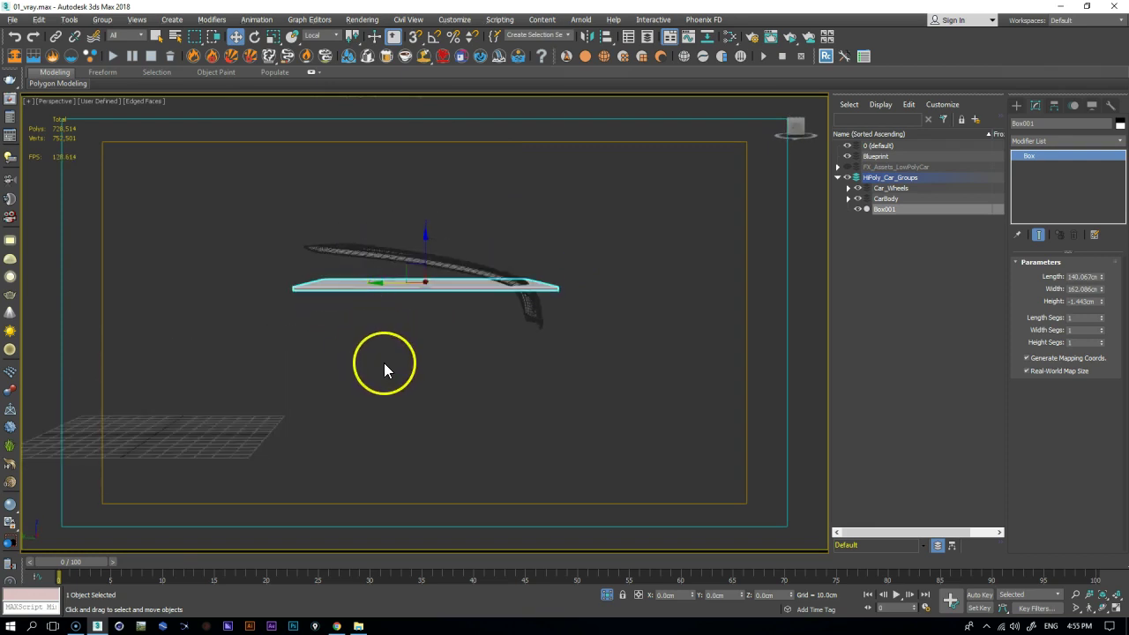
{"action": "key", "text": "t"}
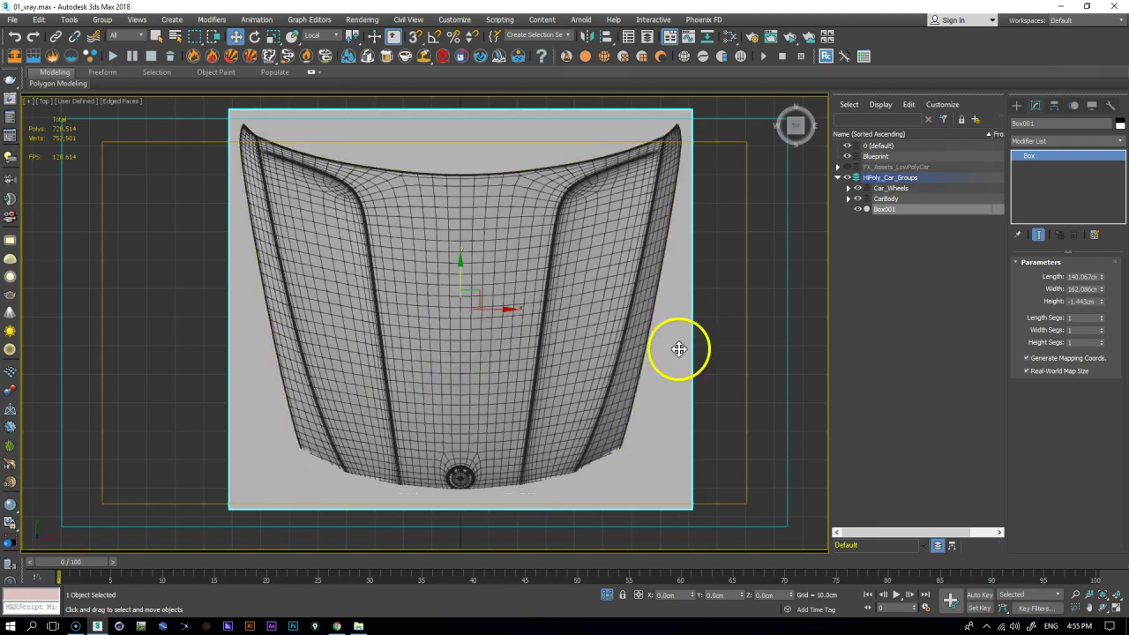
{"action": "scroll", "coordinate": [538, 293], "scroll_direction": "down", "scroll_amount": 2}
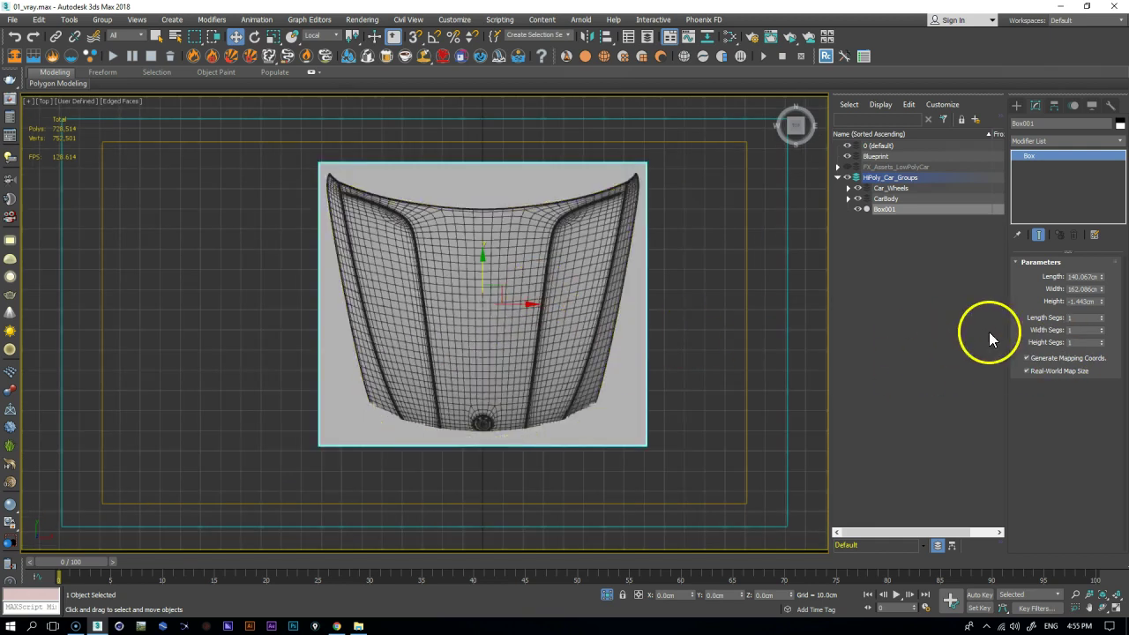
{"action": "left_click", "coordinate": [1102, 316]}
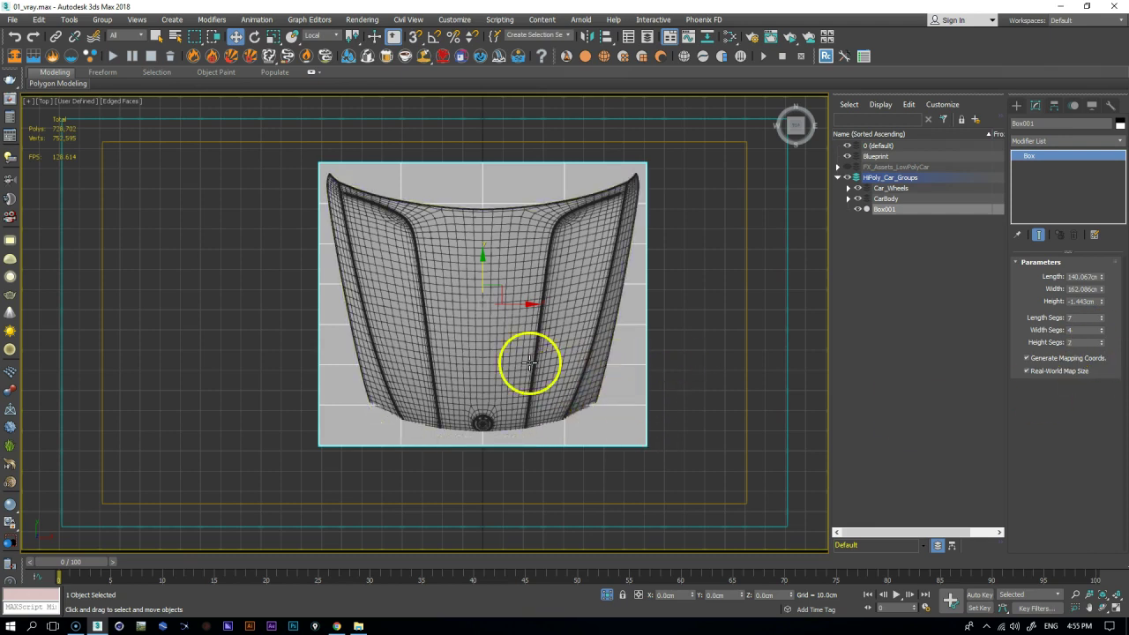
- Convert the box to an Editable Poly and enter vertex editing
{"action": "right_click", "coordinate": [643, 282]}
{"action": "mouse_move", "coordinate": [735, 402]}
{"action": "left_click", "coordinate": [804, 411]}
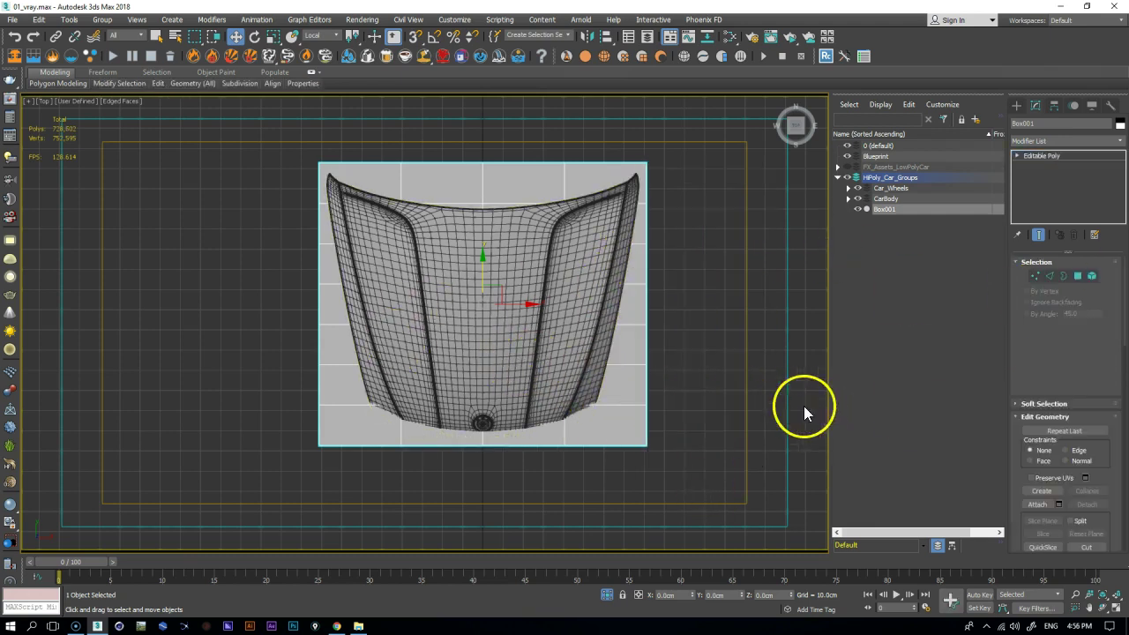
{"action": "left_click", "coordinate": [1035, 277]}
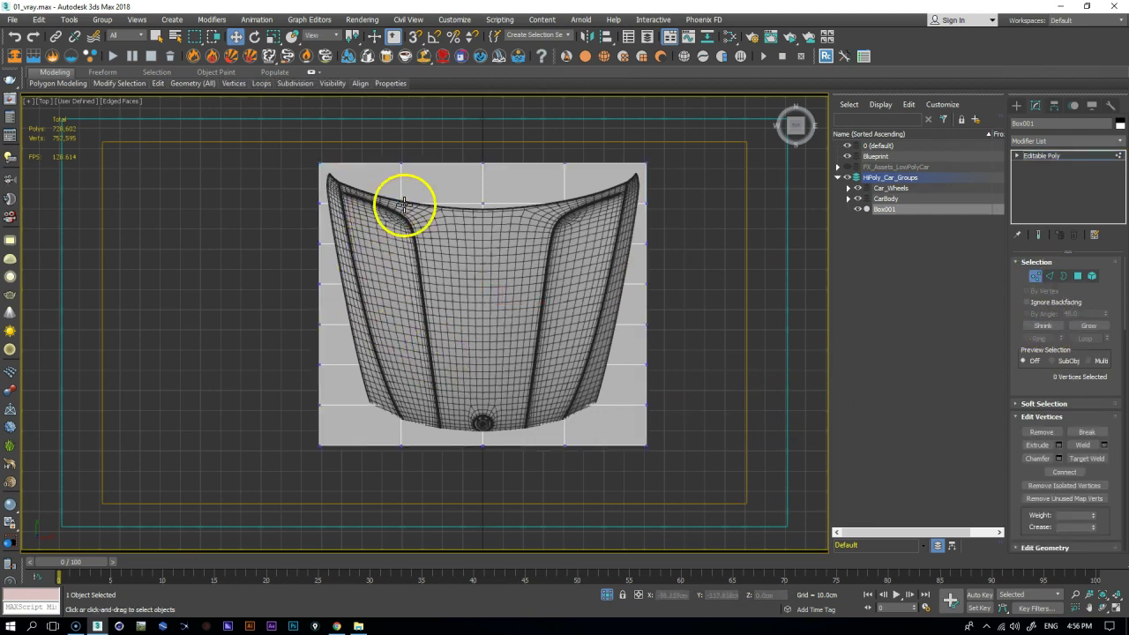
- Move the box's rear left corner vertices onto the hood's corner tip and the neighboring column's end vertices toward the windshield edge
{"action": "scroll", "coordinate": [324, 234], "scroll_direction": "up", "scroll_amount": 6}
{"action": "left_click_drag", "start_coordinate": [227, 166], "coordinate": [377, 244]}
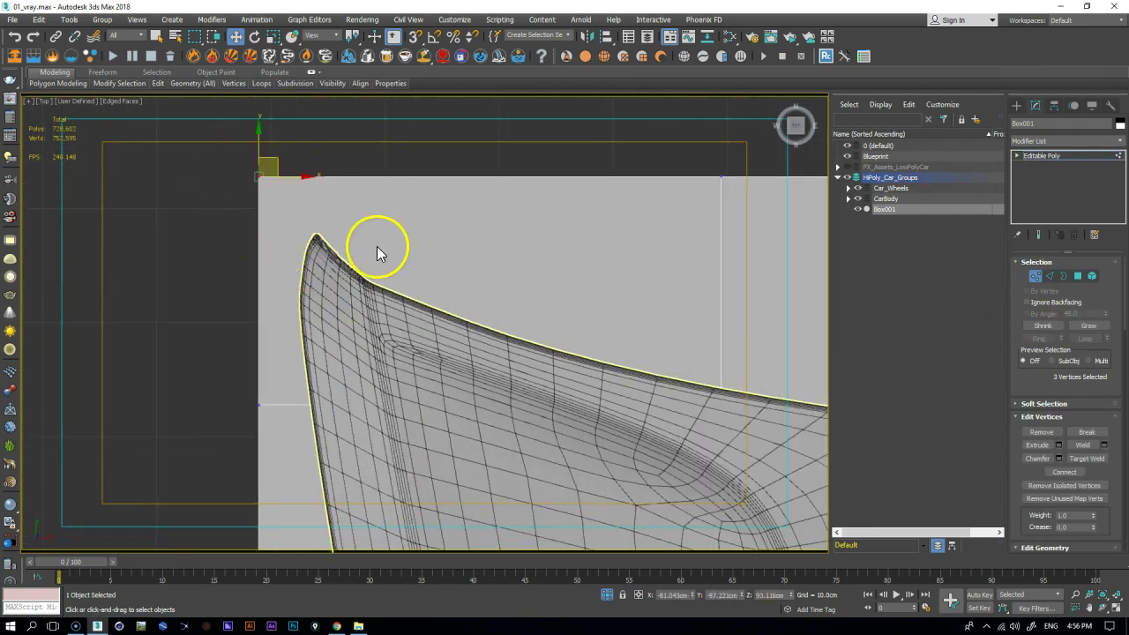
{"action": "left_click_drag", "start_coordinate": [275, 162], "coordinate": [327, 214]}
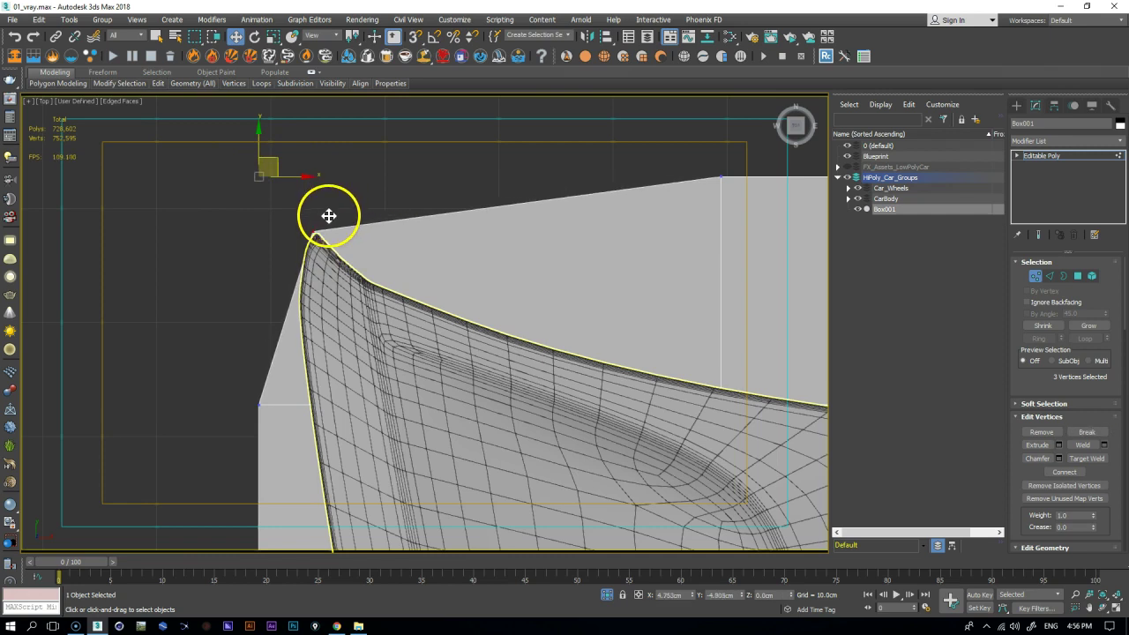
{"action": "middle_click_drag", "start_coordinate": [415, 291], "coordinate": [302, 278]}
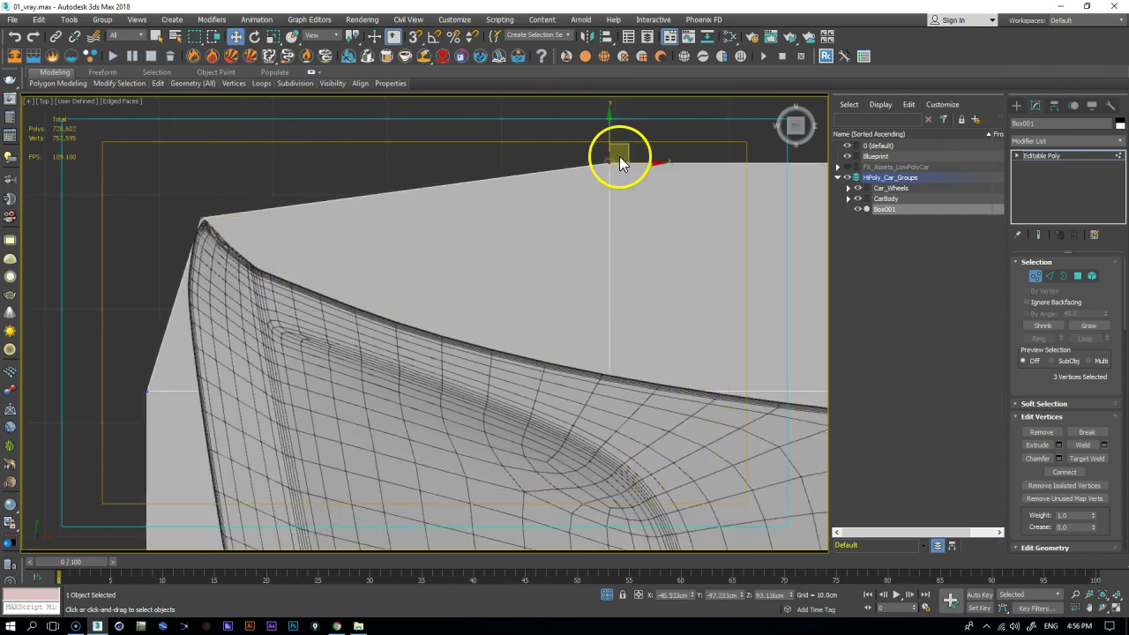
{"action": "left_click_drag", "start_coordinate": [625, 147], "coordinate": [609, 345]}
{"action": "middle_click_drag", "start_coordinate": [732, 404], "coordinate": [473, 267]}
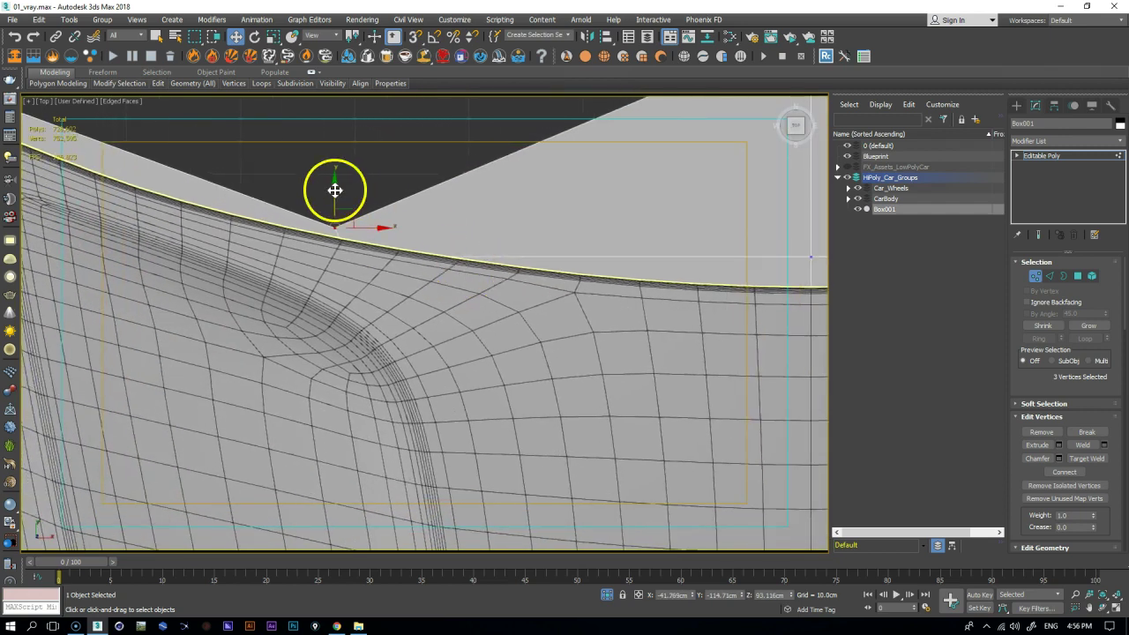
- Display the view as wireframe and shift the left inner column's first two vertex rows forward to follow the hood's windshield edge
{"action": "scroll", "coordinate": [364, 229], "scroll_direction": "down", "scroll_amount": 5}
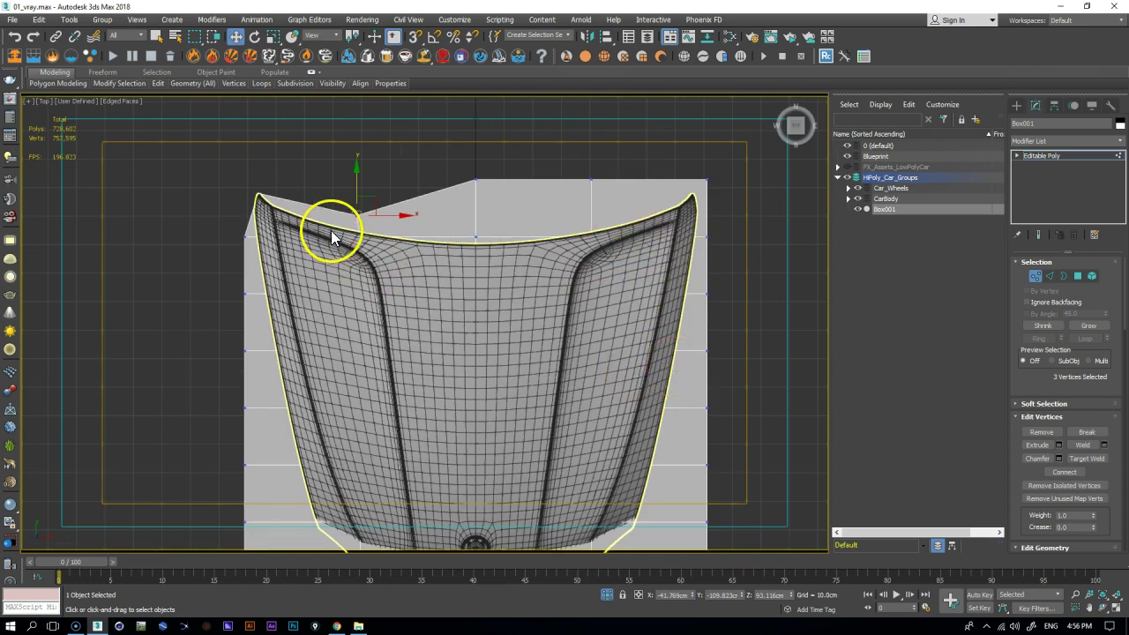
{"action": "scroll", "coordinate": [333, 232], "scroll_direction": "up", "scroll_amount": 2}
{"action": "key", "text": "F3"}
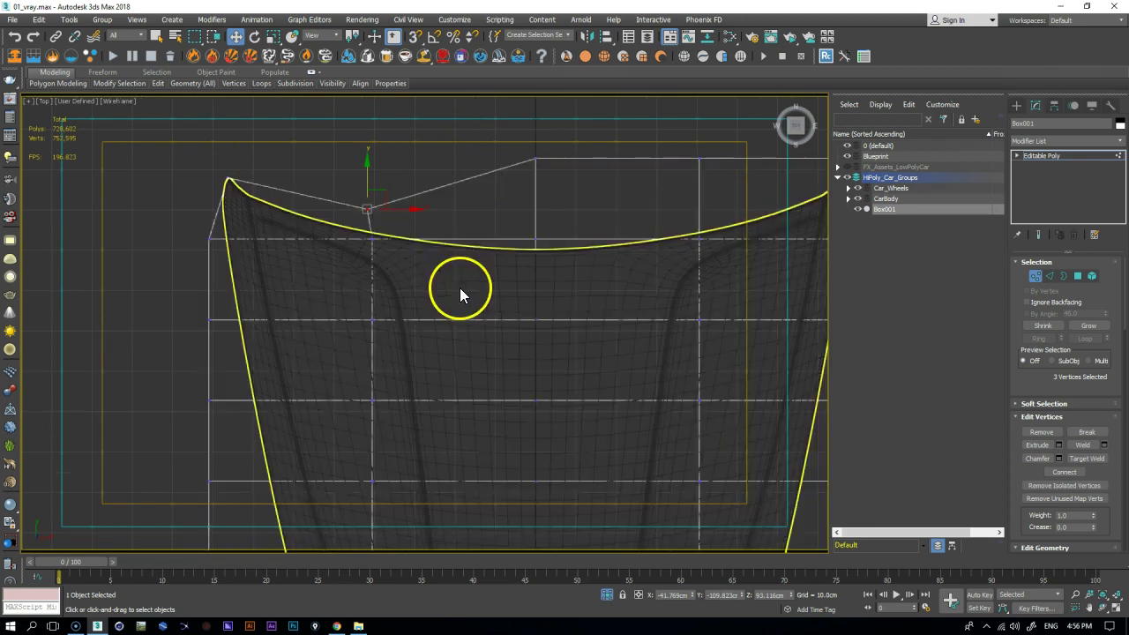
{"action": "left_click_drag", "start_coordinate": [370, 221], "coordinate": [367, 251]}
{"action": "left_click_drag", "start_coordinate": [371, 187], "coordinate": [367, 205]}
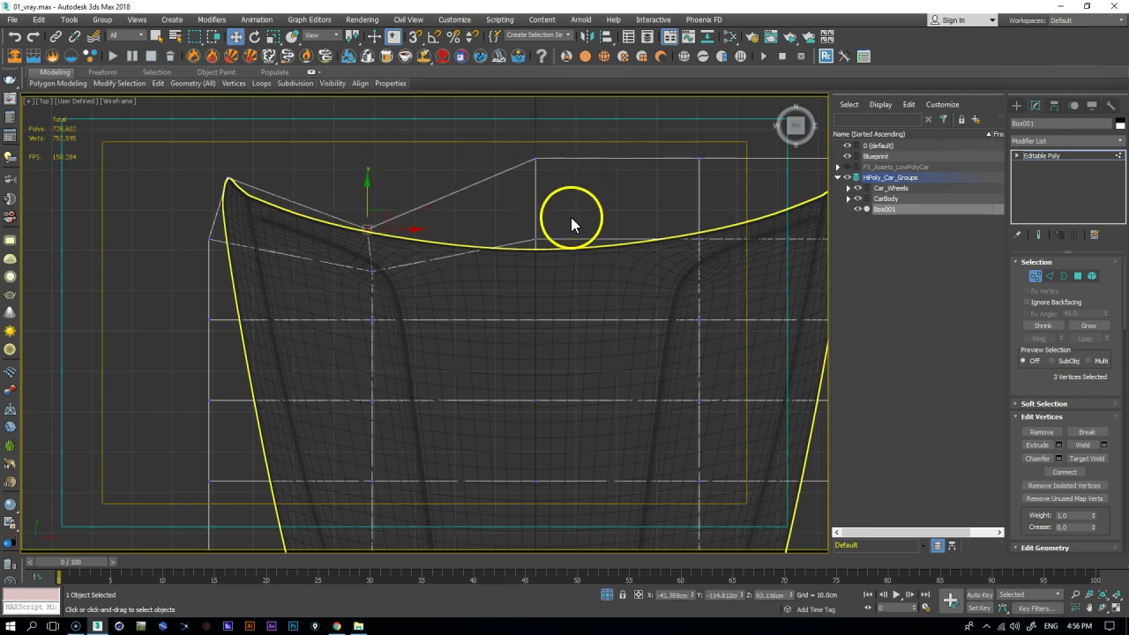
- Shift the second-row vertices of the middle and right inner columns forward, and bring the middle end vertices onto the windshield edge
{"action": "left_click_drag", "start_coordinate": [571, 217], "coordinate": [520, 253]}
{"action": "middle_click_drag", "start_coordinate": [537, 214], "coordinate": [398, 210]}
{"action": "left_click_drag", "start_coordinate": [391, 215], "coordinate": [389, 256]}
{"action": "left_click_drag", "start_coordinate": [223, 279], "coordinate": [220, 281]}
{"action": "left_click_drag", "start_coordinate": [233, 242], "coordinate": [229, 253]}
{"action": "left_click_drag", "start_coordinate": [262, 136], "coordinate": [185, 182]}
{"action": "middle_click_drag", "start_coordinate": [271, 196], "coordinate": [379, 182]}
{"action": "left_click_drag", "start_coordinate": [376, 171], "coordinate": [373, 257]}
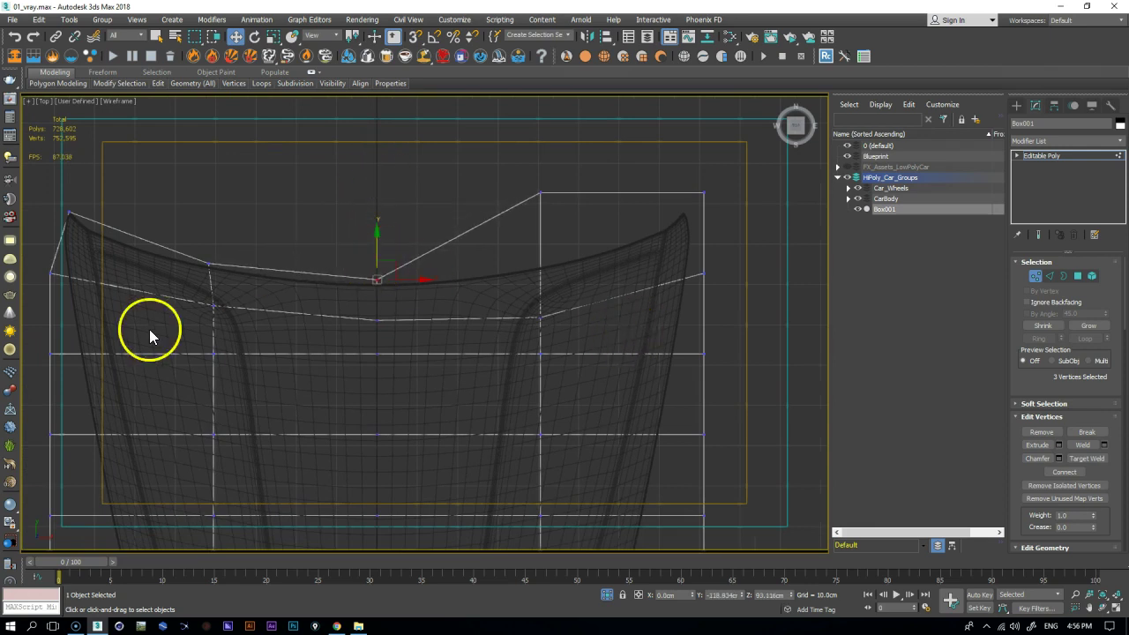
- Move the right inner column's end vertices onto the windshield edge and the rear right corner vertices onto the hood's corner tip
{"action": "left_click_drag", "start_coordinate": [571, 132], "coordinate": [516, 201]}
{"action": "left_click_drag", "start_coordinate": [542, 159], "coordinate": [549, 229]}
{"action": "middle_click_drag", "start_coordinate": [721, 209], "coordinate": [521, 249]}
{"action": "left_click_drag", "start_coordinate": [558, 214], "coordinate": [486, 250]}
- Move the outer vertices below the rear right corner inward onto the hood's right side outline
{"action": "scroll", "coordinate": [485, 250], "scroll_direction": "up", "scroll_amount": 2}
{"action": "scroll", "coordinate": [485, 249], "scroll_direction": "up", "scroll_amount": 2}
{"action": "left_click_drag", "start_coordinate": [537, 200], "coordinate": [500, 235]}
{"action": "middle_click_drag", "start_coordinate": [529, 401], "coordinate": [500, 260]}
{"action": "left_click_drag", "start_coordinate": [507, 243], "coordinate": [494, 166]}
{"action": "middle_click_drag", "start_coordinate": [545, 463], "coordinate": [542, 367]}
{"action": "left_click_drag", "start_coordinate": [530, 287], "coordinate": [456, 342]}
{"action": "left_click_drag", "start_coordinate": [513, 304], "coordinate": [455, 291]}
- Pull the next two sets of outer vertices farther forward on the right side inward onto the hood outline
{"action": "middle_click_drag", "start_coordinate": [503, 437], "coordinate": [567, 281]}
{"action": "left_click_drag", "start_coordinate": [654, 256], "coordinate": [437, 396]}
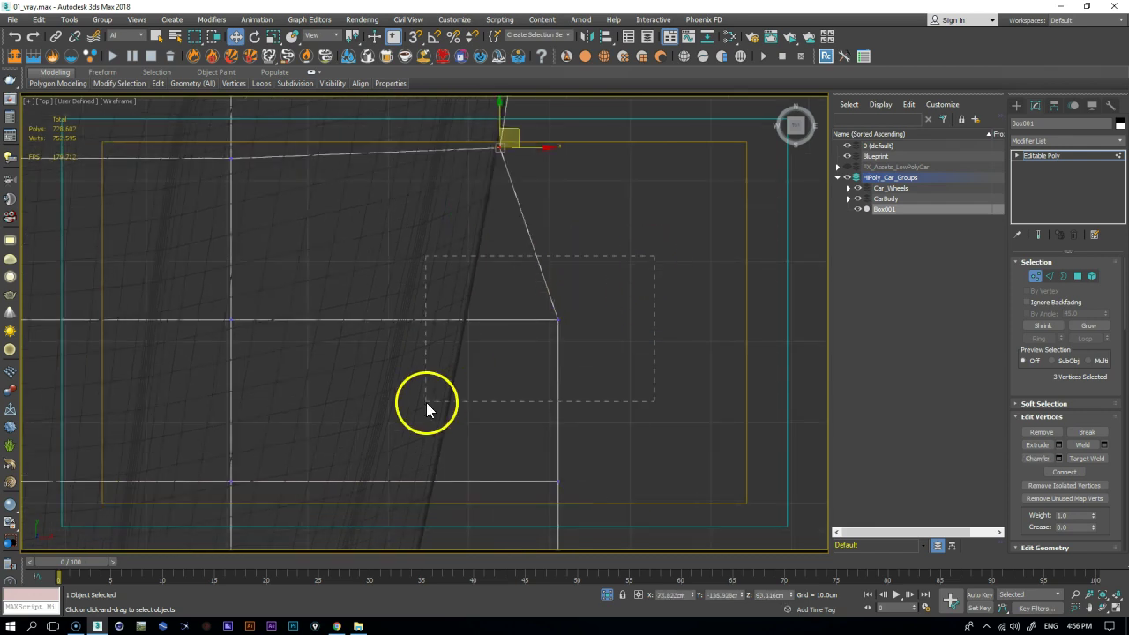
{"action": "left_click_drag", "start_coordinate": [570, 305], "coordinate": [475, 334]}
{"action": "middle_click_drag", "start_coordinate": [516, 438], "coordinate": [574, 264]}
{"action": "left_click_drag", "start_coordinate": [627, 290], "coordinate": [498, 332]}
{"action": "scroll", "coordinate": [456, 379], "scroll_direction": "down", "scroll_amount": 2}
- Fit the center and right front-edge vertices to the hood's nose, and move the outer vertices behind them to the angled right corner
{"action": "middle_click_drag", "start_coordinate": [522, 463], "coordinate": [559, 279]}
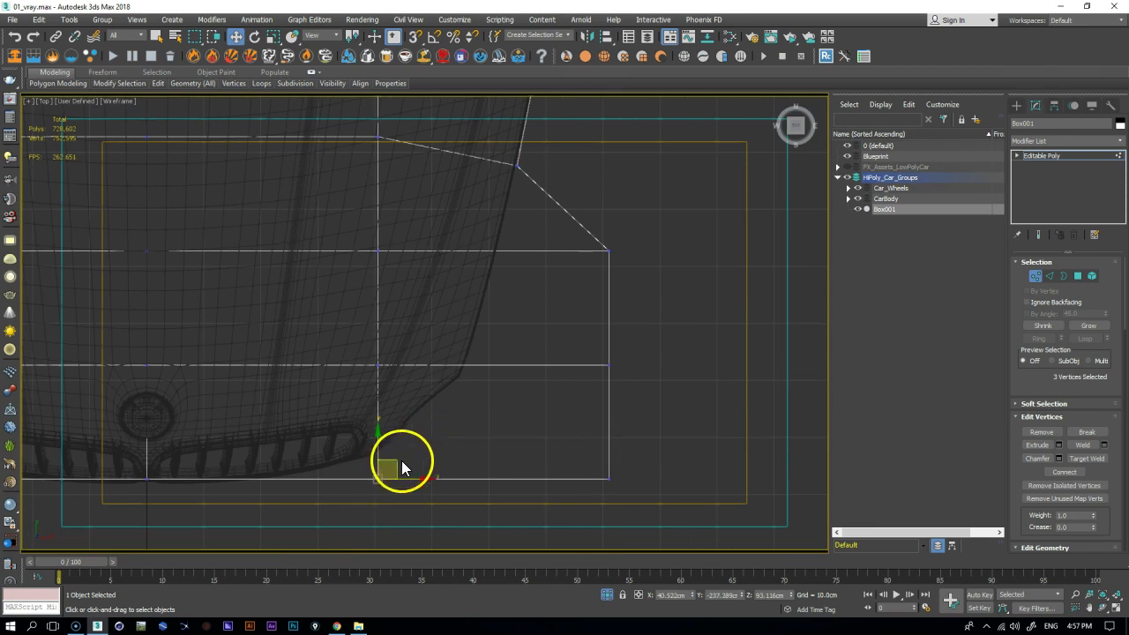
{"action": "left_click_drag", "start_coordinate": [169, 490], "coordinate": [149, 449]}
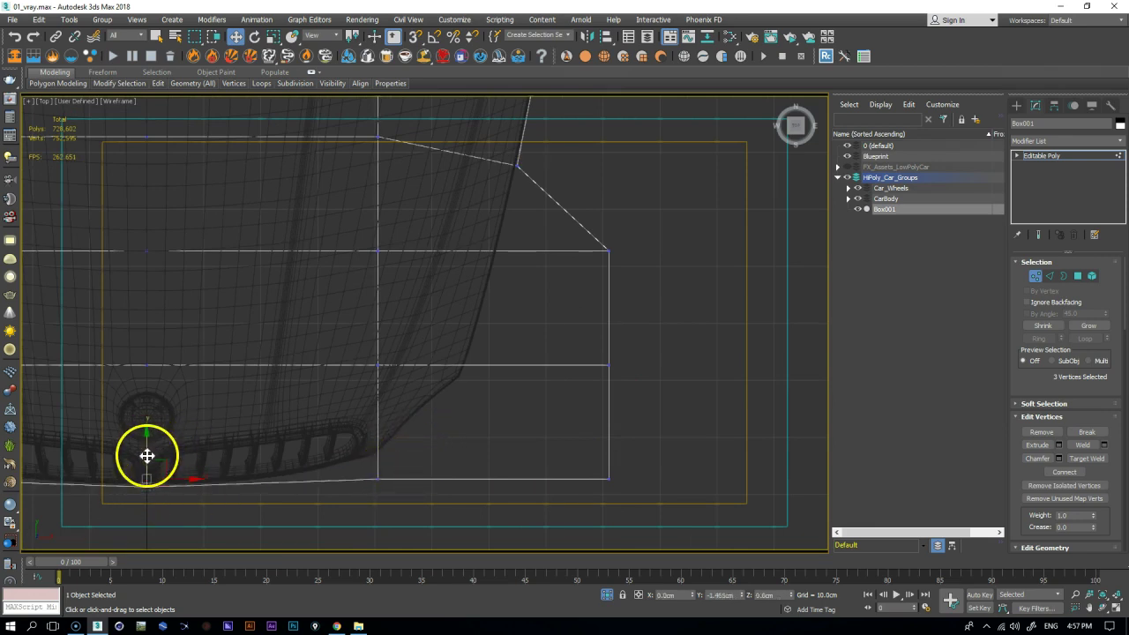
{"action": "mouse_move", "coordinate": [401, 461]}
{"action": "left_mouse_down"}
{"action": "mouse_move", "coordinate": [386, 444]}
{"action": "mouse_move", "coordinate": [395, 445]}
{"action": "left_mouse_up"}
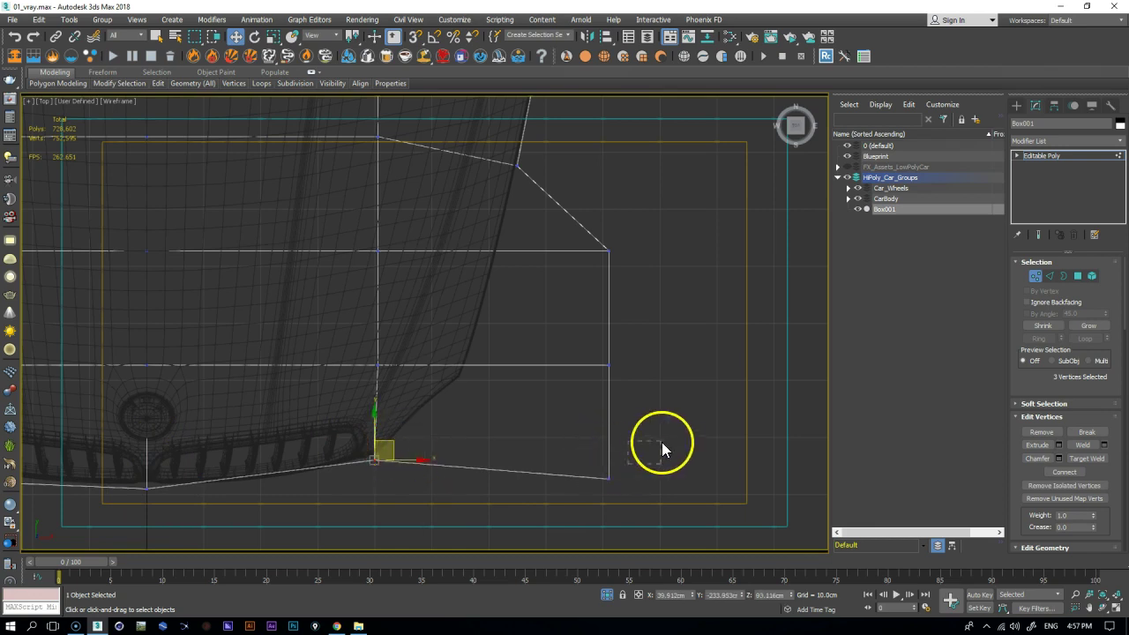
{"action": "left_click_drag", "start_coordinate": [631, 468], "coordinate": [430, 412]}
{"action": "left_click_drag", "start_coordinate": [616, 364], "coordinate": [478, 362]}
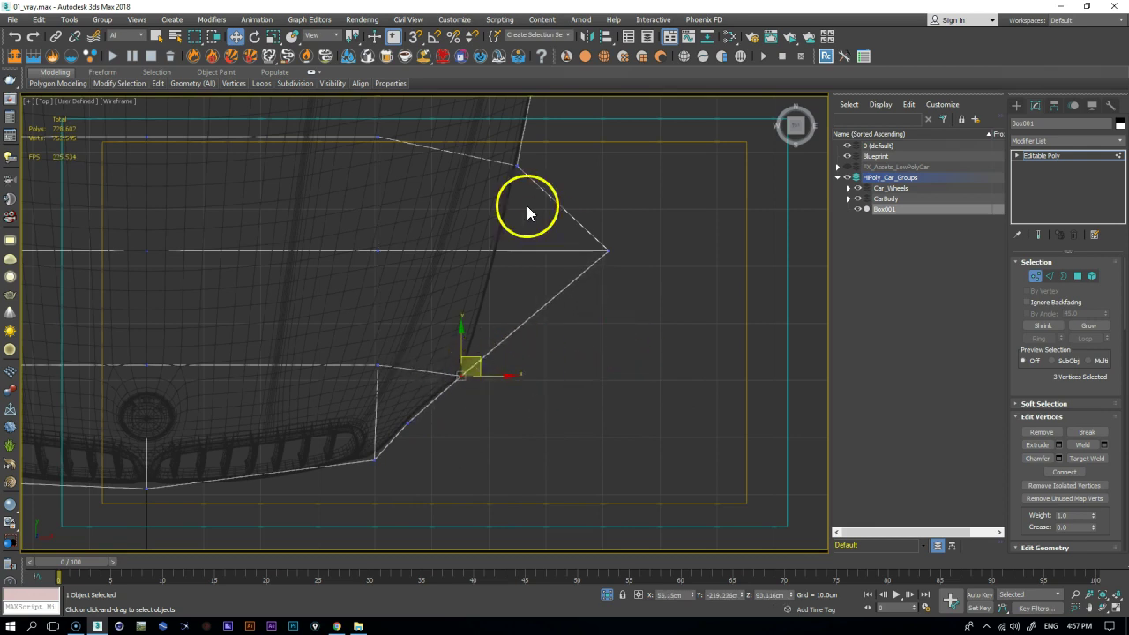
- Move the last protruding outer vertices on the box's right side onto the hood outline
{"action": "middle_click_drag", "start_coordinate": [566, 315], "coordinate": [532, 391]}
{"action": "left_click", "coordinate": [532, 391]}
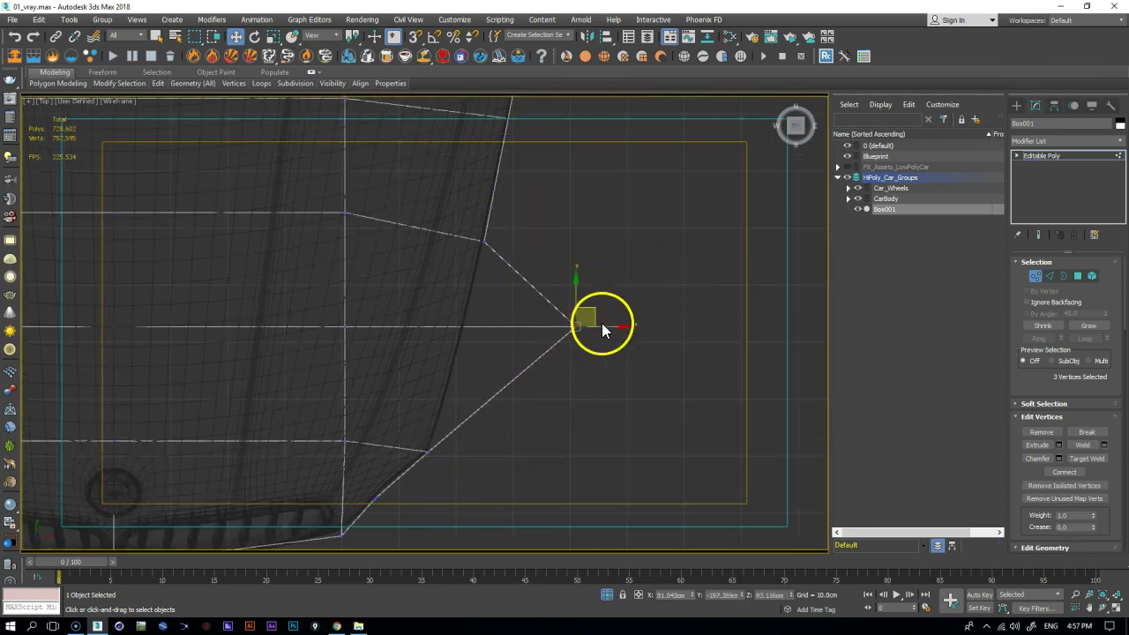
{"action": "left_click_drag", "start_coordinate": [589, 312], "coordinate": [471, 352]}
- Fit the left front-edge and corner vertices to the hood's nose, and move the outer vertices behind them to the angled left corner
{"action": "scroll", "coordinate": [295, 343], "scroll_direction": "down", "scroll_amount": 3}
{"action": "middle_click_drag", "start_coordinate": [295, 343], "coordinate": [515, 329]}
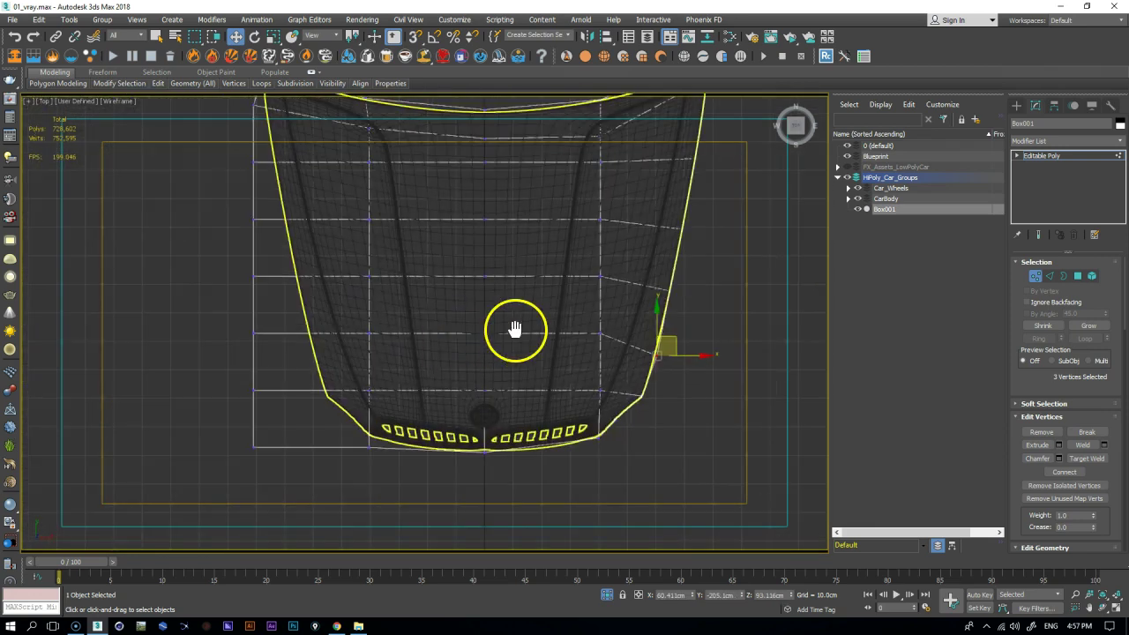
{"action": "scroll", "coordinate": [332, 424], "scroll_direction": "up", "scroll_amount": 3}
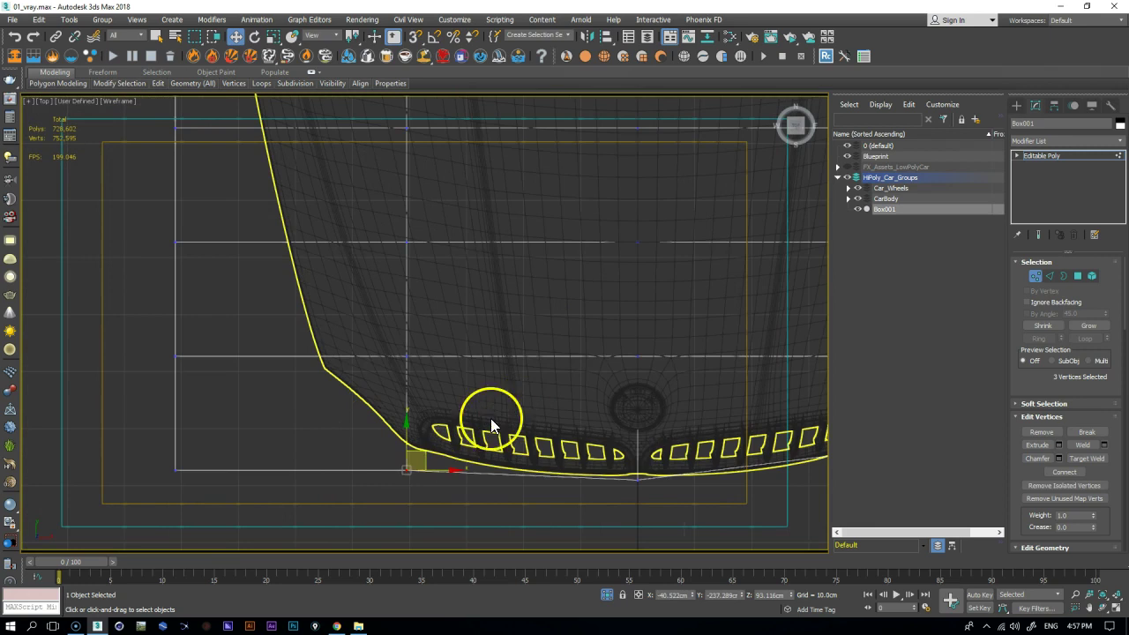
{"action": "mouse_move", "coordinate": [428, 453]}
{"action": "left_mouse_down"}
{"action": "mouse_move", "coordinate": [403, 445]}
{"action": "mouse_move", "coordinate": [431, 435]}
{"action": "left_mouse_up"}
{"action": "left_click_drag", "start_coordinate": [248, 435], "coordinate": [156, 490]}
{"action": "left_click_drag", "start_coordinate": [194, 457], "coordinate": [380, 389]}
{"action": "left_click_drag", "start_coordinate": [144, 423], "coordinate": [286, 318]}
{"action": "left_click_drag", "start_coordinate": [196, 341], "coordinate": [343, 351]}
- Move the next two sets of outer vertices behind the left front corner inward onto the hood outline
{"action": "middle_click_drag", "start_coordinate": [240, 397], "coordinate": [422, 483]}
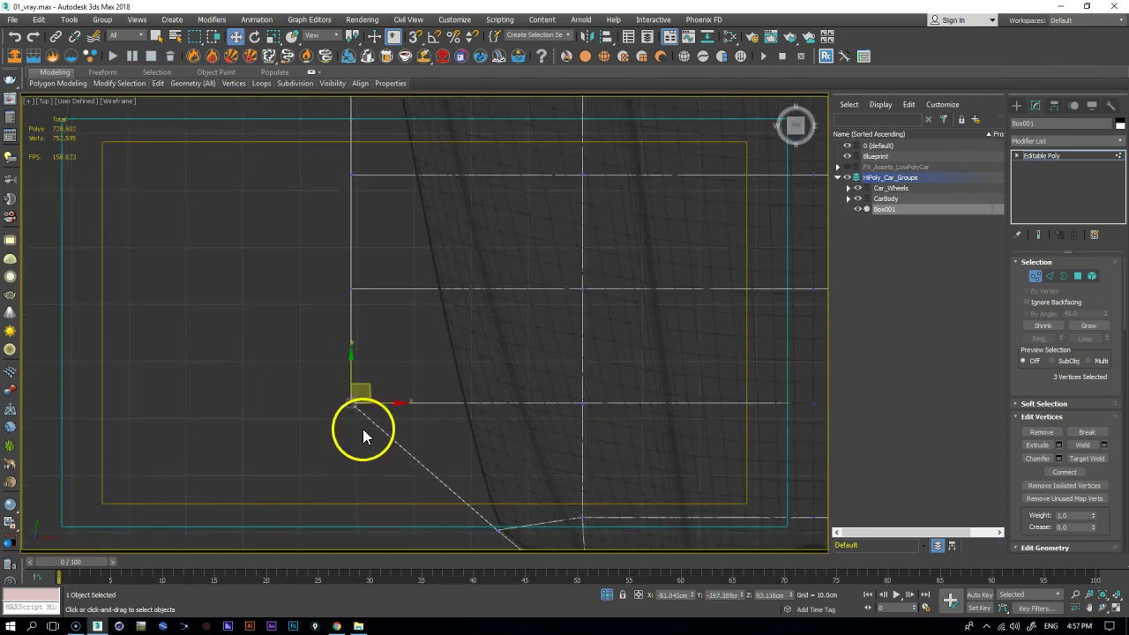
{"action": "left_click_drag", "start_coordinate": [368, 386], "coordinate": [471, 372]}
{"action": "middle_click_drag", "start_coordinate": [473, 484], "coordinate": [382, 364]}
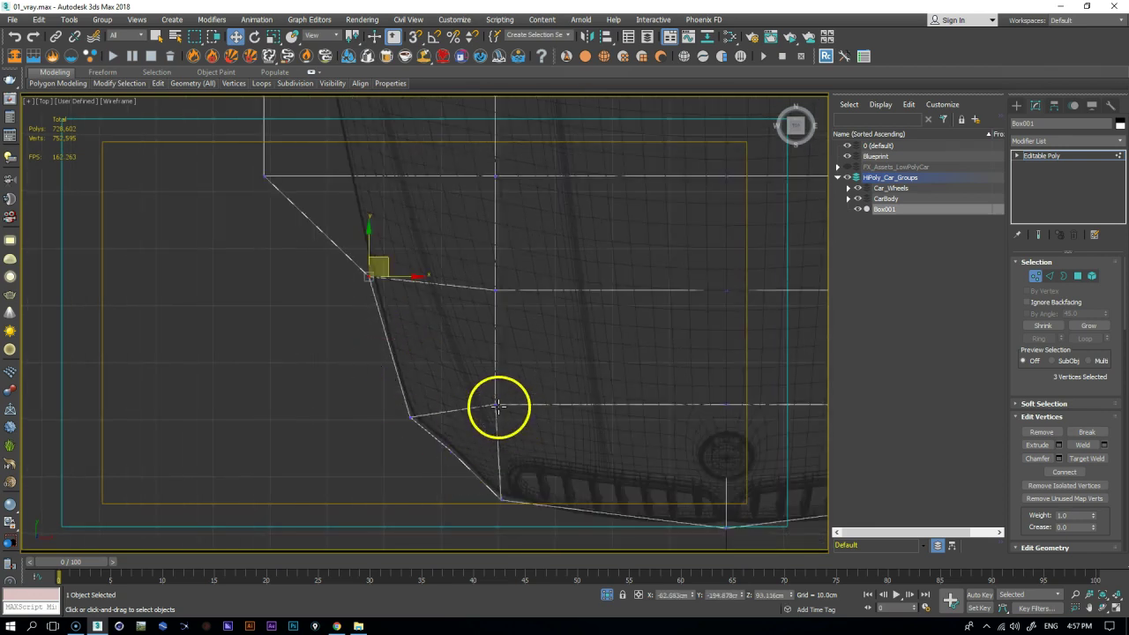
{"action": "middle_click_drag", "start_coordinate": [217, 328], "coordinate": [330, 495]}
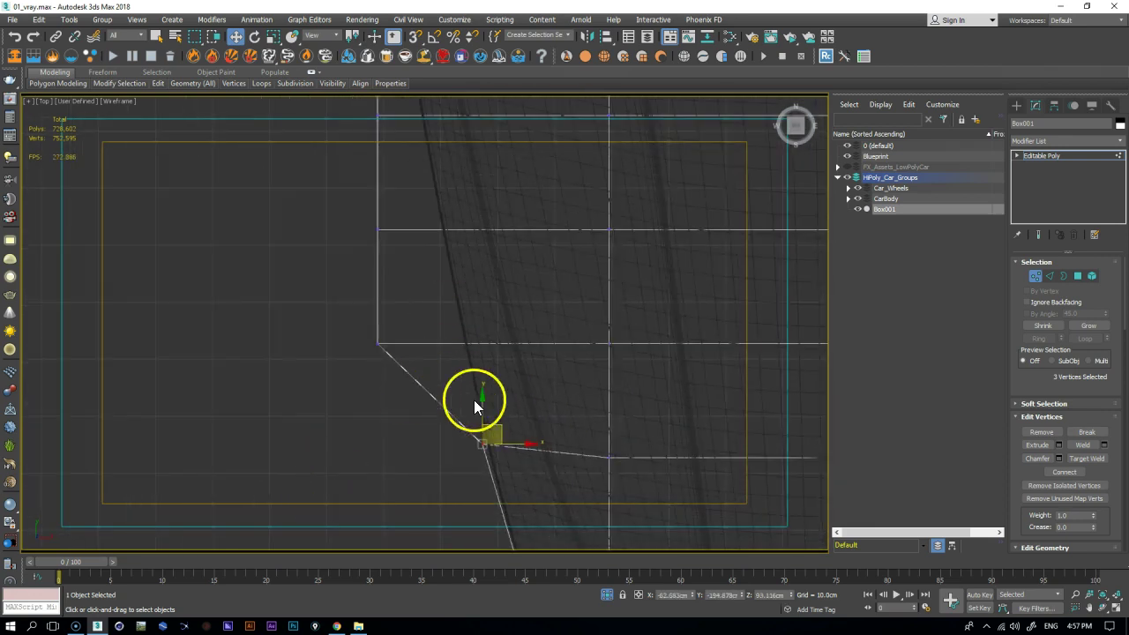
{"action": "left_click_drag", "start_coordinate": [498, 427], "coordinate": [481, 311]}
- Move the remaining outer vertices along the box's left side, up to the rear corner, onto the hood outline
{"action": "middle_click_drag", "start_coordinate": [363, 314], "coordinate": [328, 474]}
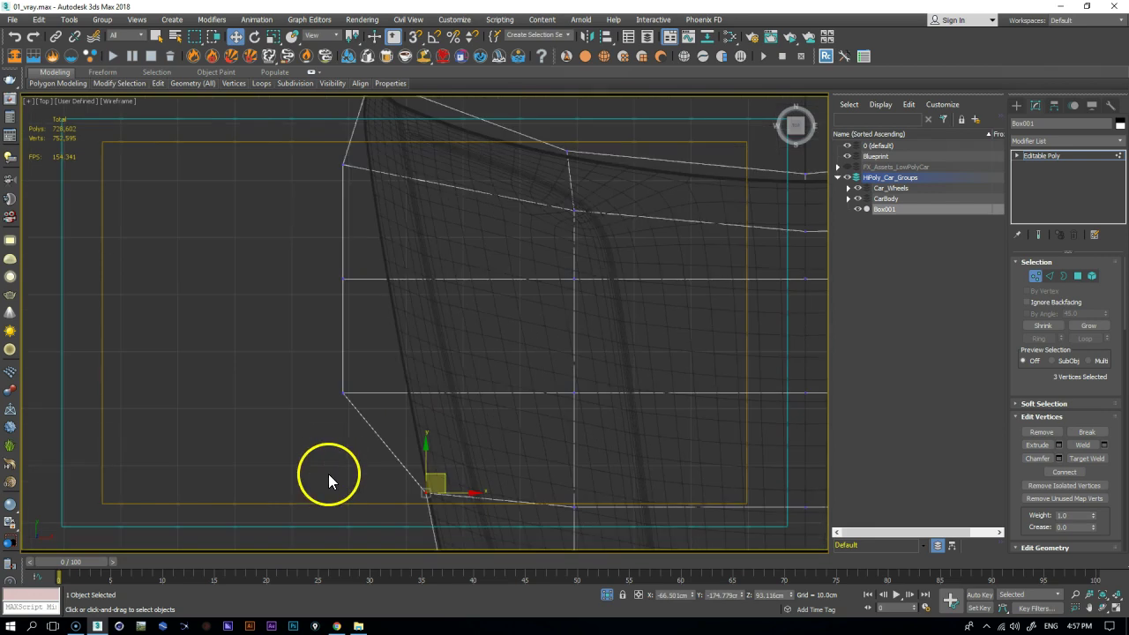
{"action": "left_click", "coordinate": [344, 392]}
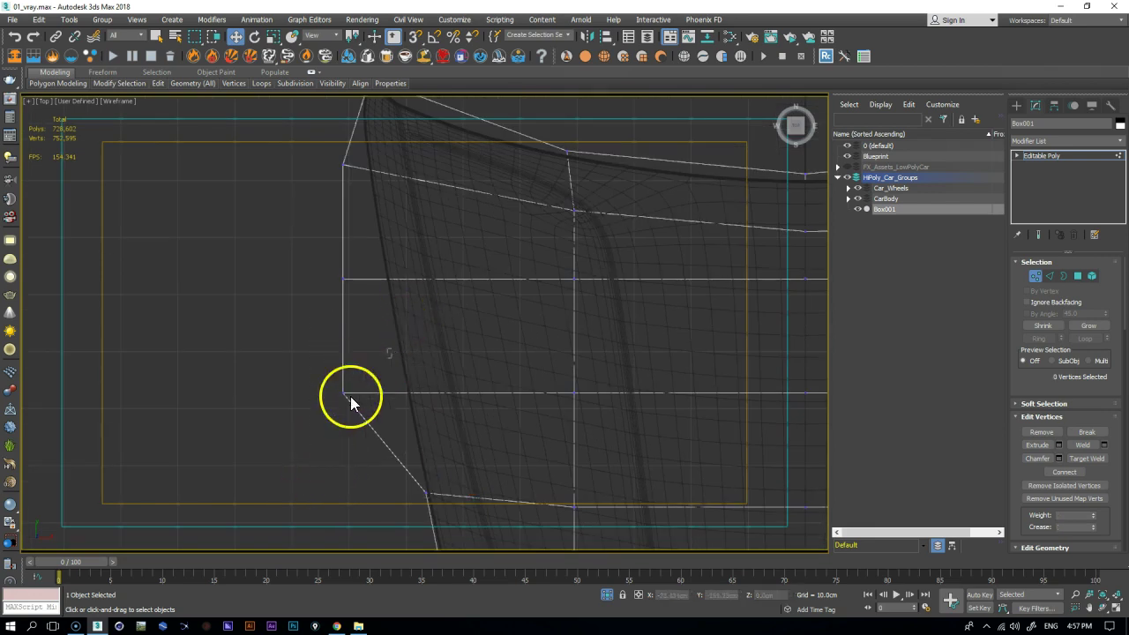
{"action": "left_click_drag", "start_coordinate": [365, 380], "coordinate": [420, 371]}
{"action": "middle_click_drag", "start_coordinate": [361, 350], "coordinate": [316, 450]}
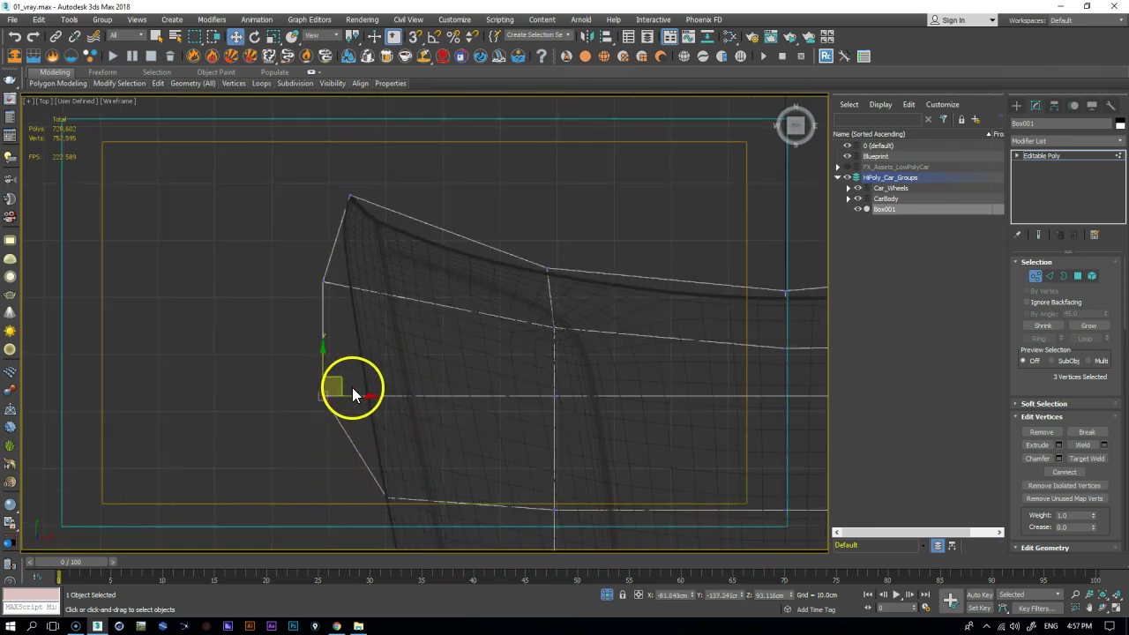
{"action": "left_click_drag", "start_coordinate": [338, 383], "coordinate": [386, 378]}
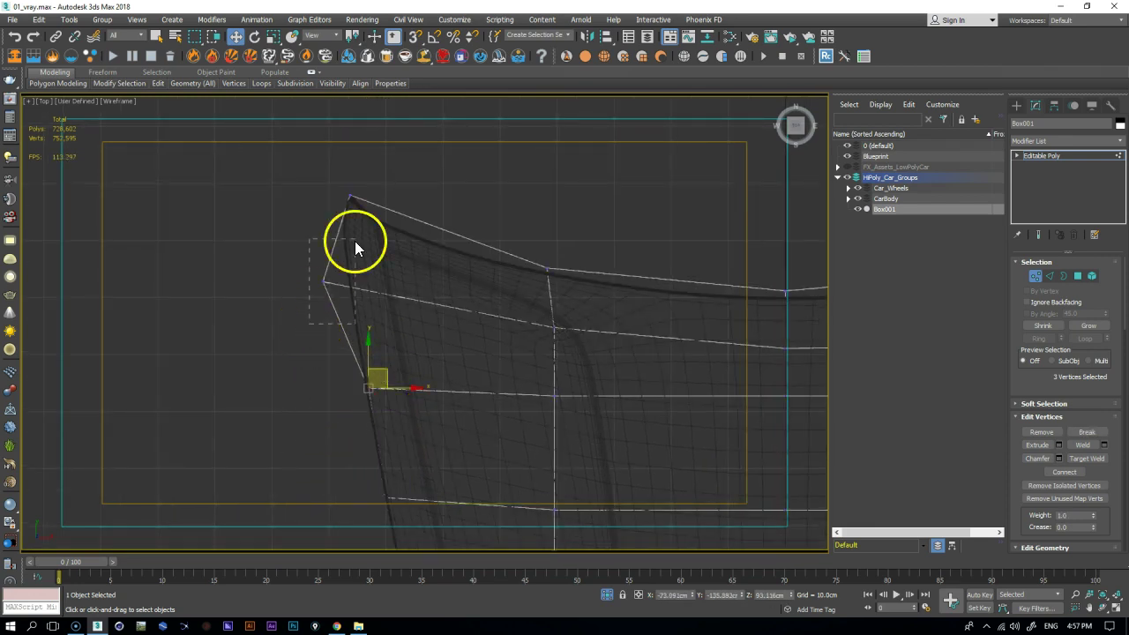
{"action": "left_click_drag", "start_coordinate": [343, 276], "coordinate": [361, 248]}
{"action": "middle_click_drag", "start_coordinate": [669, 440], "coordinate": [285, 292]}
{"action": "scroll", "coordinate": [285, 292], "scroll_direction": "down", "scroll_amount": 3}
{"action": "middle_click_drag", "start_coordinate": [347, 389], "coordinate": [400, 350]}
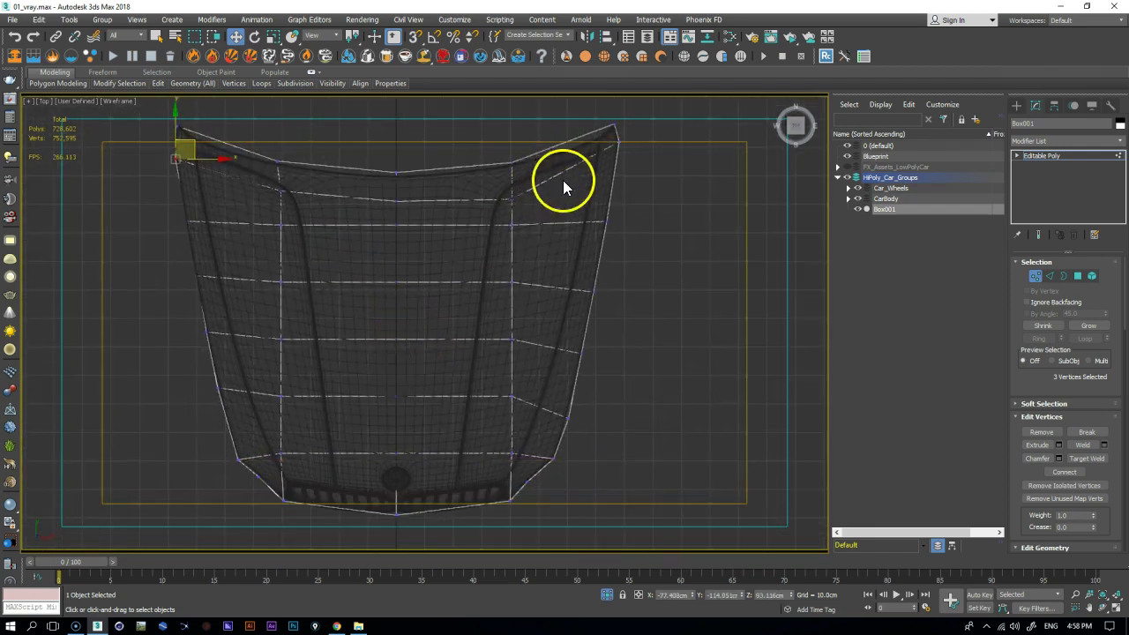
- Select the two rearmost vertex rows and raise them in side view to the hood's rear edge, at about Z 115 cm
{"action": "key", "text": "l"}
{"action": "middle_click_drag", "start_coordinate": [570, 355], "coordinate": [404, 326]}
{"action": "scroll", "coordinate": [483, 346], "scroll_direction": "down", "scroll_amount": 2}
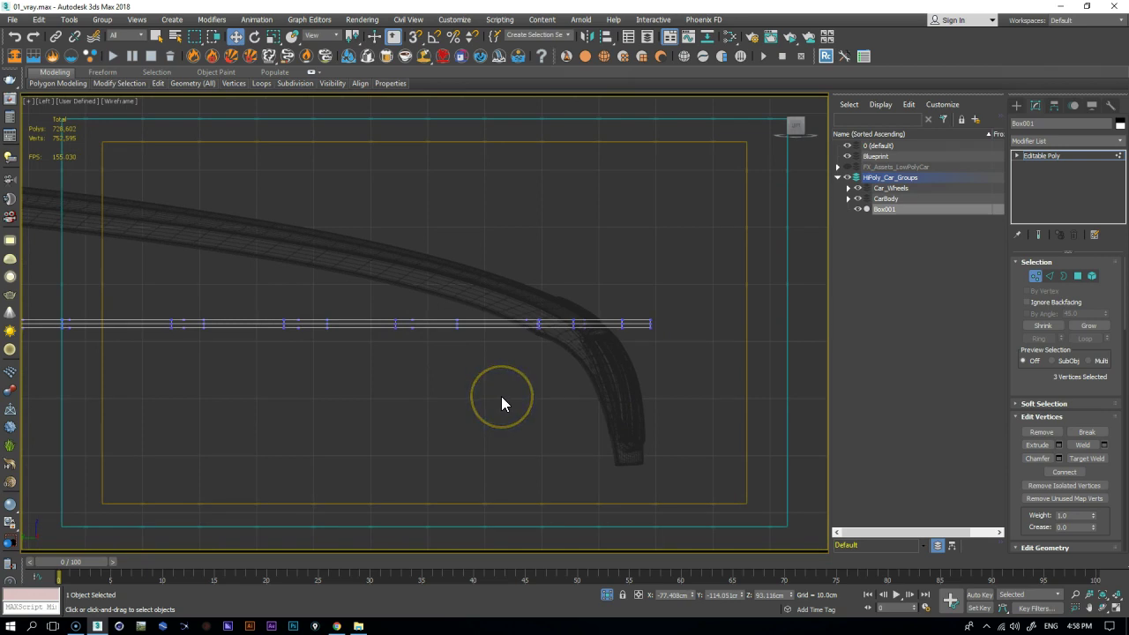
{"action": "middle_click_drag", "start_coordinate": [295, 345], "coordinate": [335, 322]}
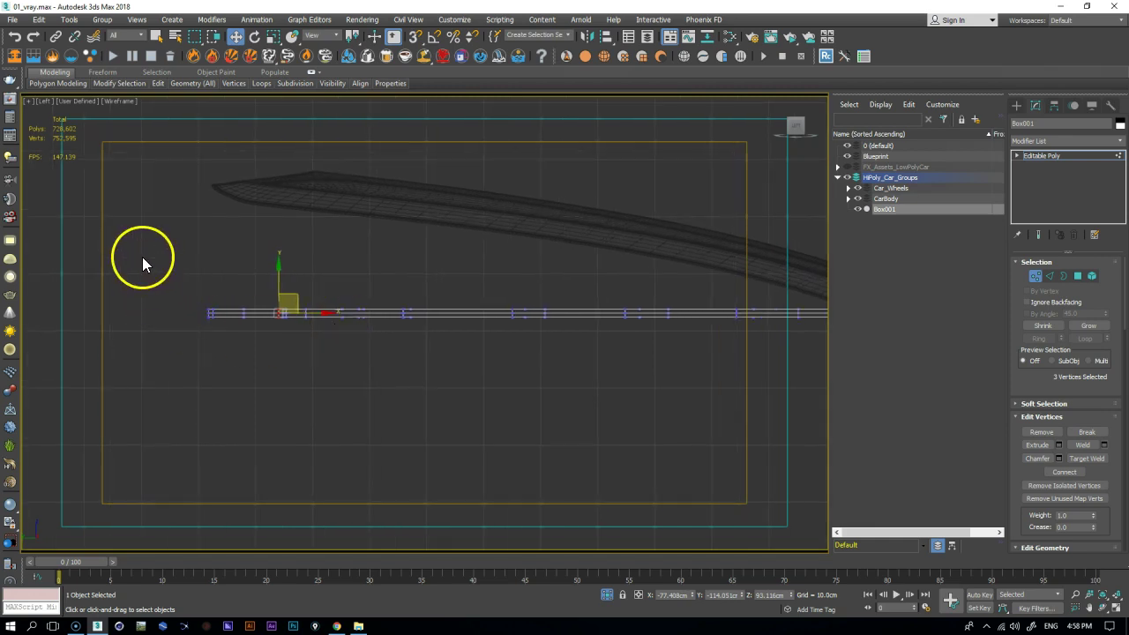
{"action": "left_click", "coordinate": [199, 336]}
{"action": "key", "text": "t"}
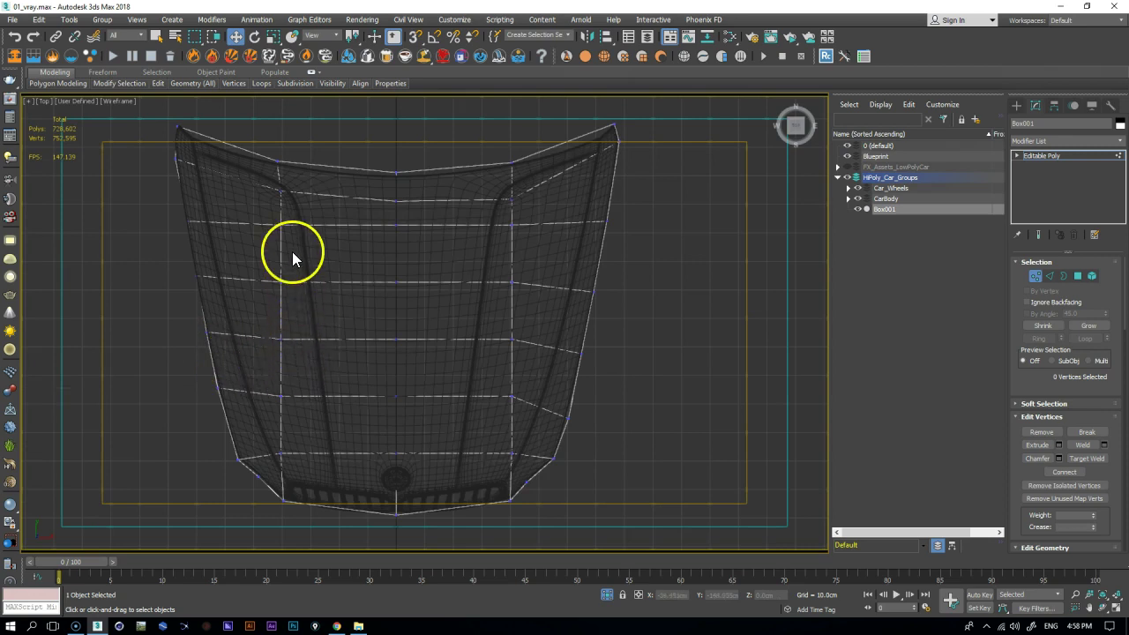
{"action": "middle_click_drag", "start_coordinate": [293, 268], "coordinate": [291, 349]}
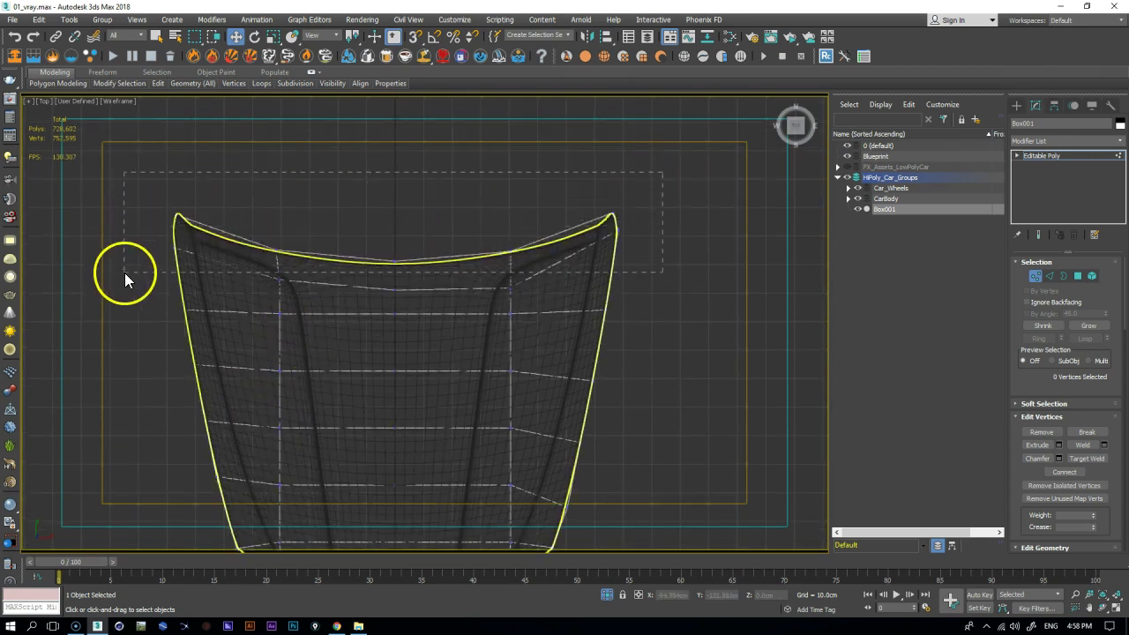
{"action": "left_click_drag", "start_coordinate": [130, 298], "coordinate": [130, 297]}
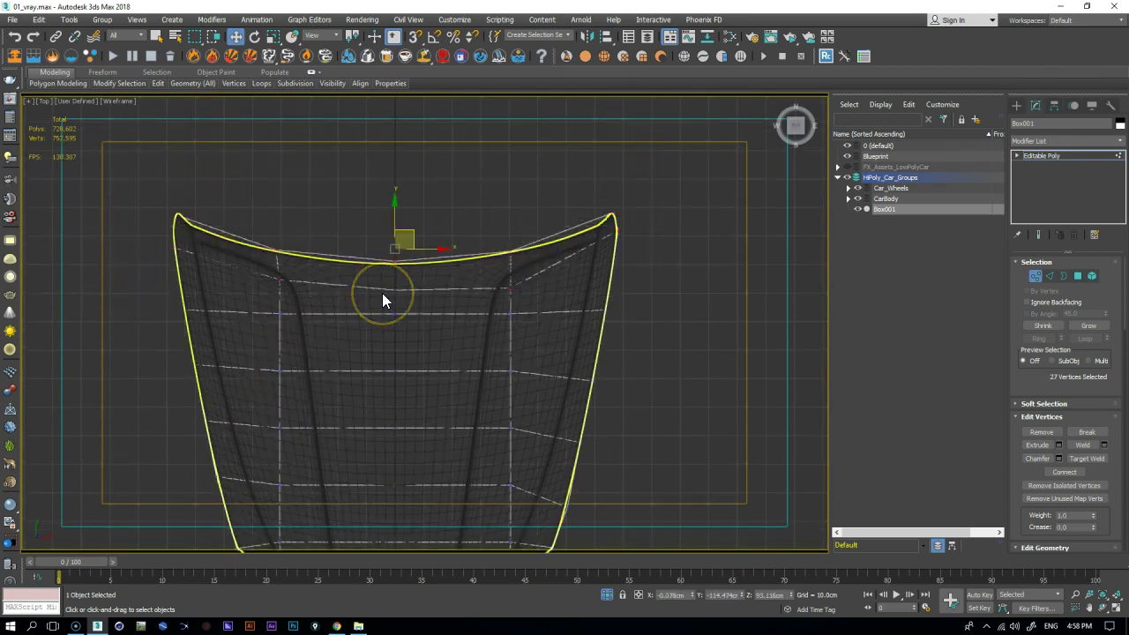
{"action": "key", "text": "l"}
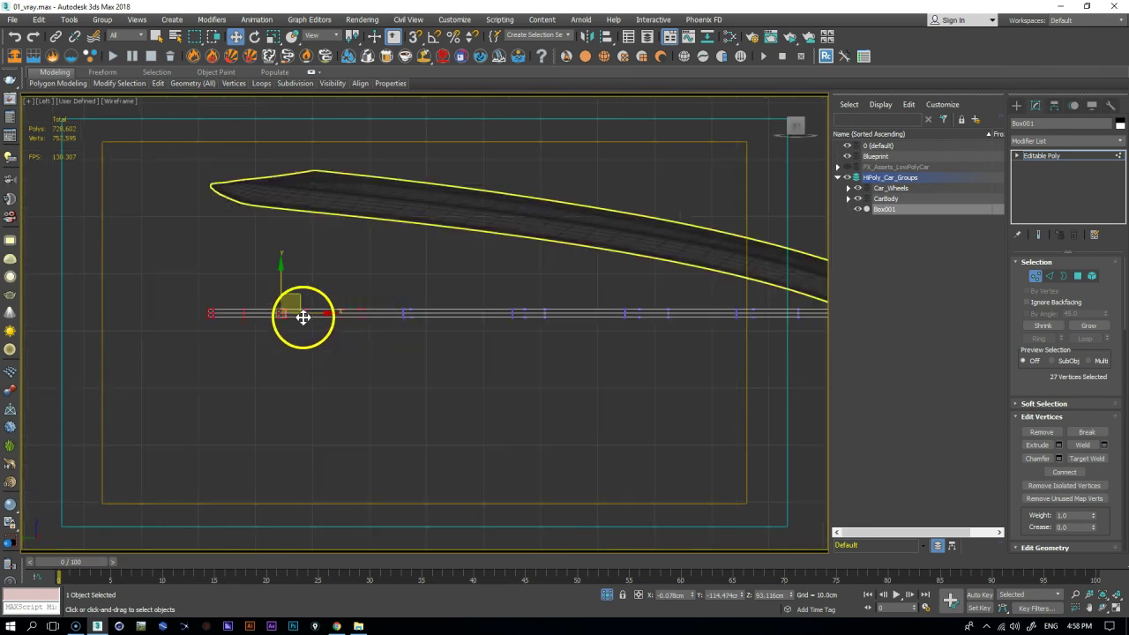
{"action": "left_click_drag", "start_coordinate": [294, 300], "coordinate": [302, 175]}
{"action": "middle_click_drag", "start_coordinate": [408, 347], "coordinate": [355, 363]}
{"action": "mouse_move", "coordinate": [259, 327]}
{"action": "middle_mouse_down"}
{"action": "mouse_move", "coordinate": [265, 319]}
{"action": "mouse_move", "coordinate": [263, 335]}
{"action": "middle_mouse_up"}
- Limit the selection to the inner columns of the two rear rows and raise them to about Z 117 cm
{"action": "key", "text": "t"}
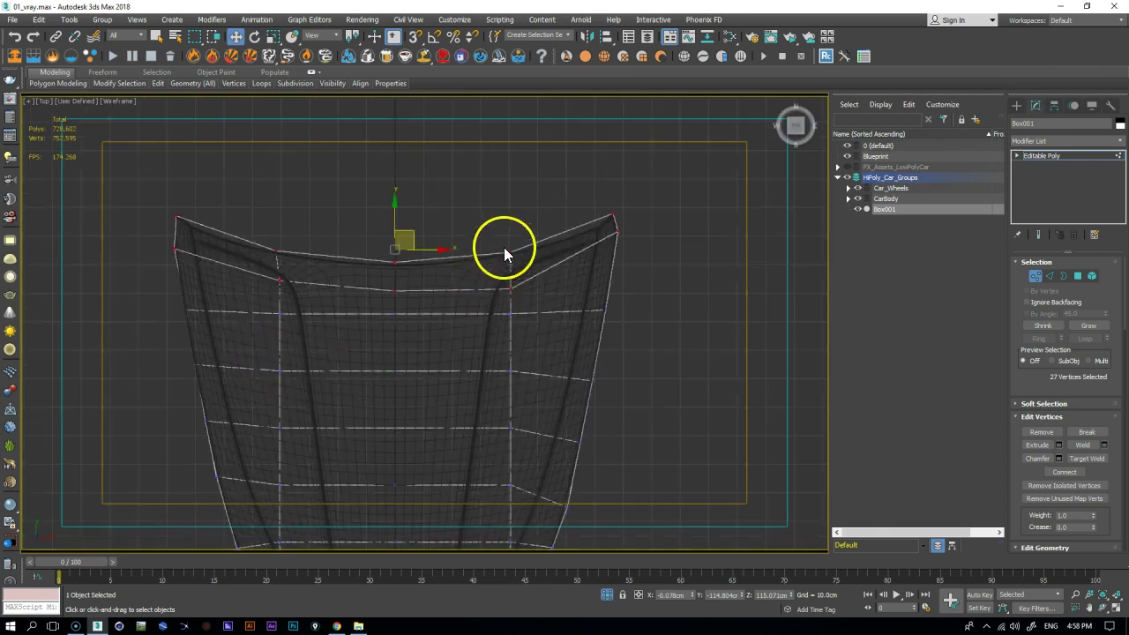
{"action": "left_click_drag", "start_coordinate": [322, 296], "coordinate": [268, 295]}
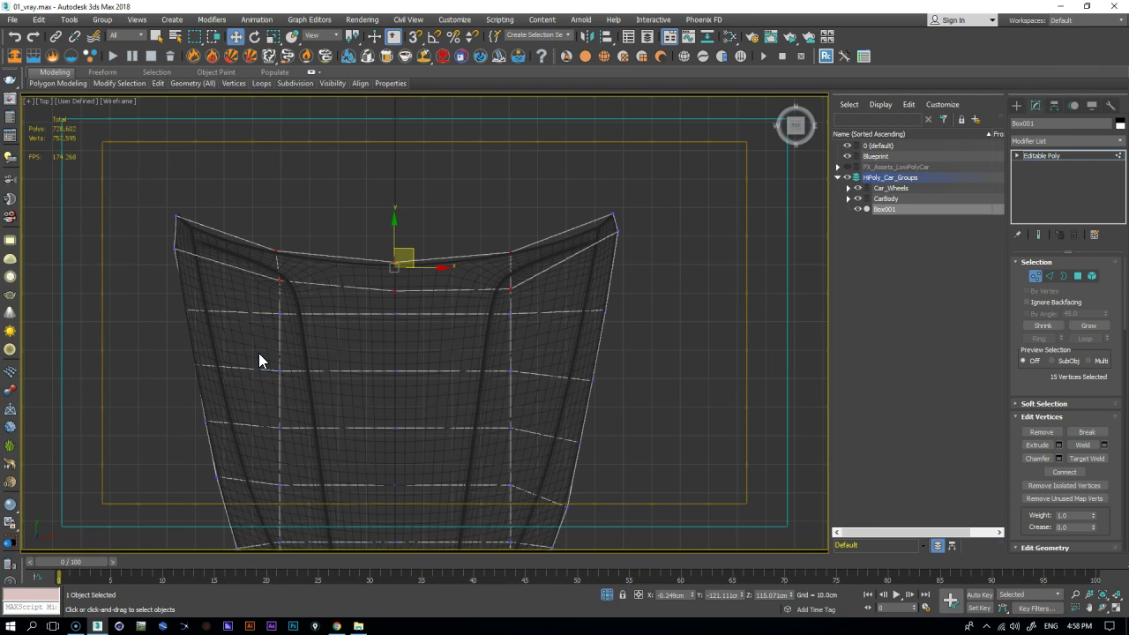
{"action": "key", "text": "l"}
{"action": "middle_click_drag", "start_coordinate": [277, 361], "coordinate": [221, 332]}
{"action": "scroll", "coordinate": [221, 332], "scroll_direction": "up", "scroll_amount": 2}
{"action": "scroll", "coordinate": [221, 332], "scroll_direction": "up", "scroll_amount": 2}
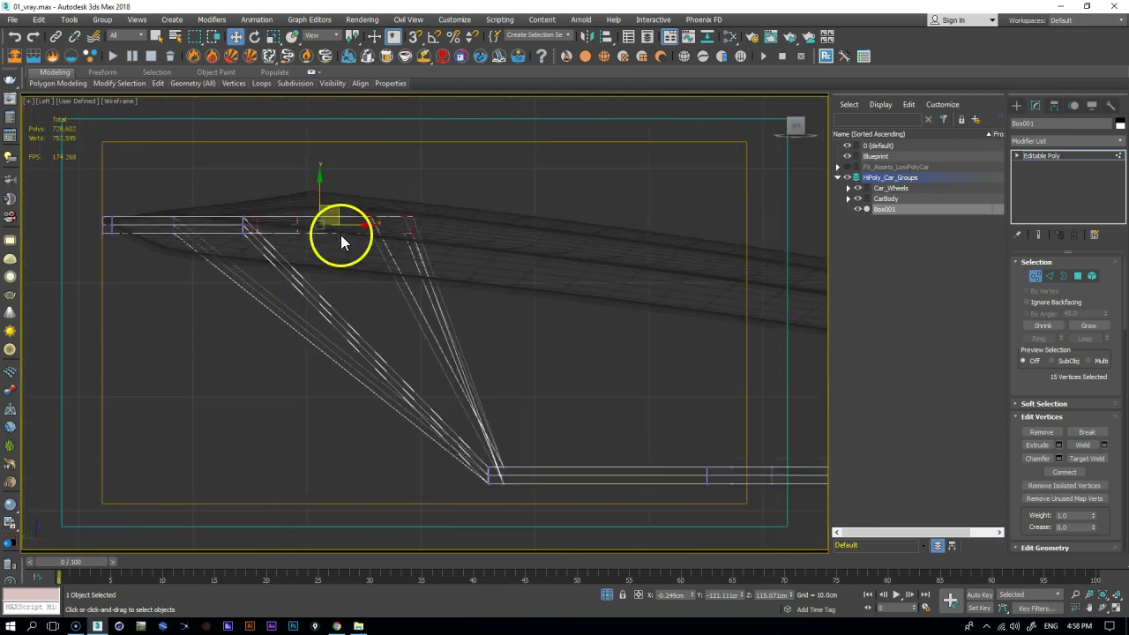
{"action": "mouse_move", "coordinate": [338, 206]}
{"action": "left_mouse_down"}
{"action": "mouse_move", "coordinate": [323, 194]}
{"action": "mouse_move", "coordinate": [332, 185]}
{"action": "left_mouse_up"}
- Raise the third and fourth vertex rows from the rear onto the hood's side profile, to about Z 115 cm and 113 cm
{"action": "key", "text": "t"}
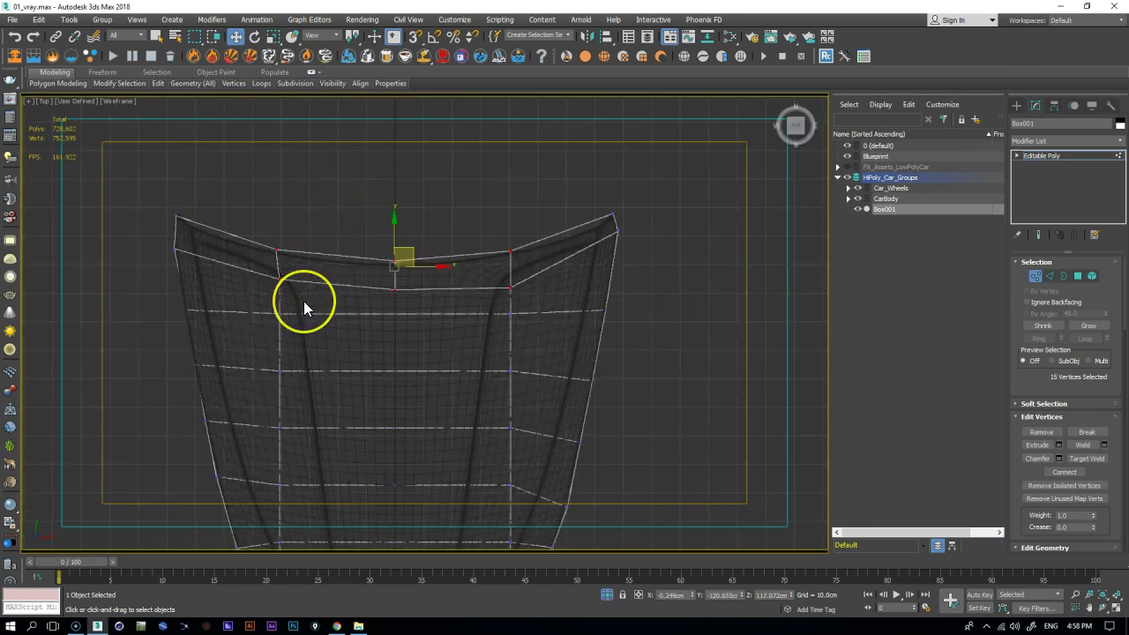
{"action": "scroll", "coordinate": [305, 333], "scroll_direction": "down", "scroll_amount": 3}
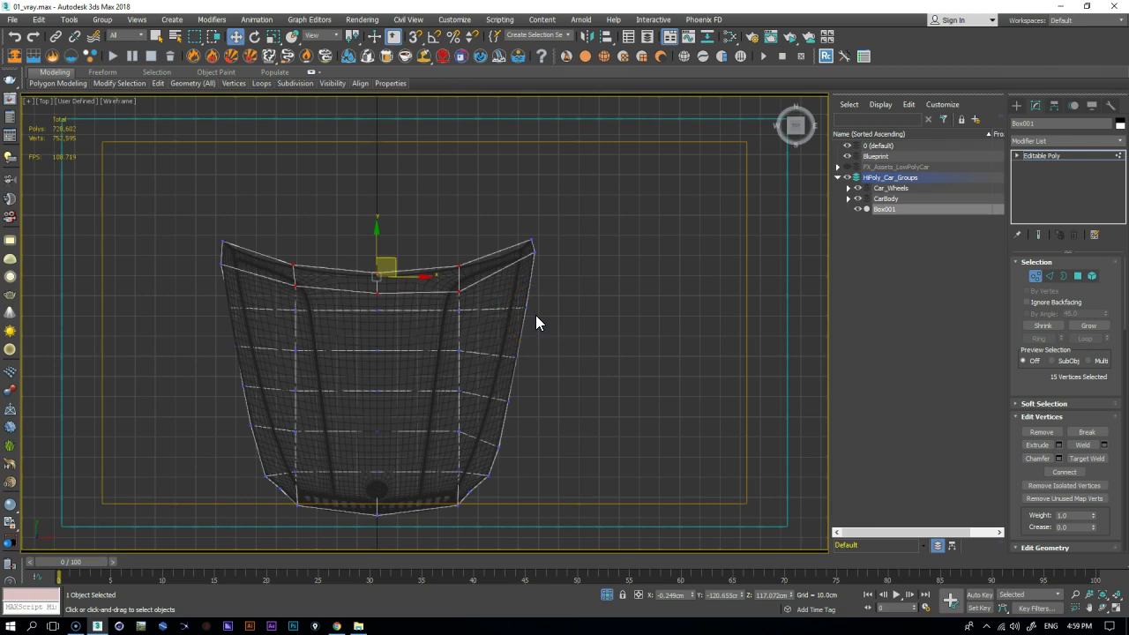
{"action": "key", "text": "l"}
{"action": "middle_click_drag", "start_coordinate": [499, 377], "coordinate": [324, 360]}
{"action": "left_click_drag", "start_coordinate": [371, 396], "coordinate": [252, 497]}
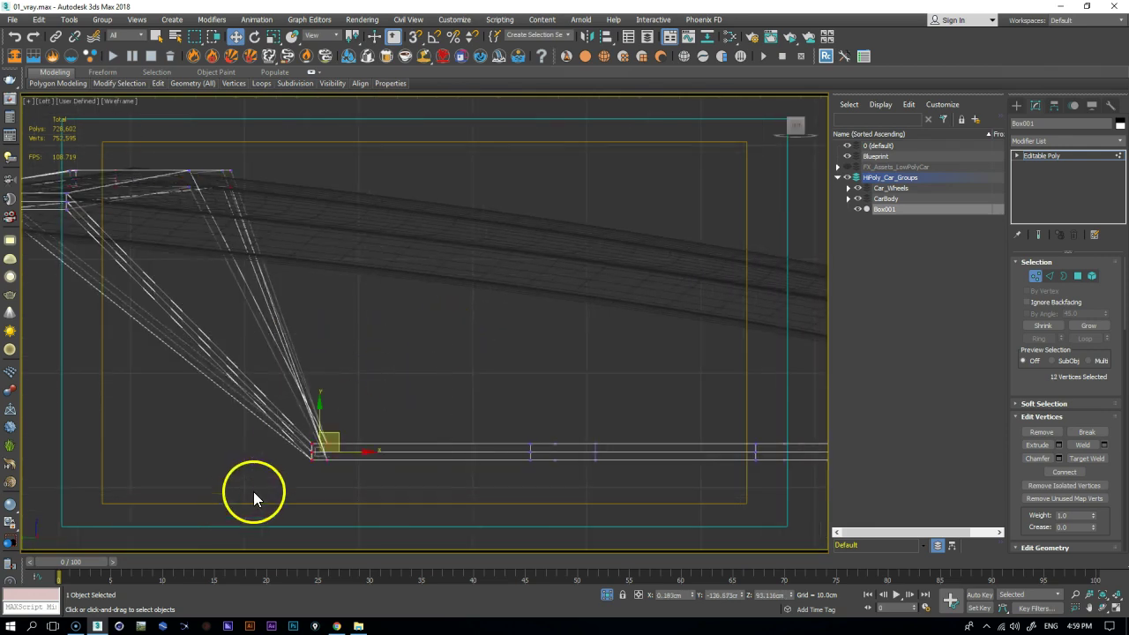
{"action": "left_click_drag", "start_coordinate": [317, 433], "coordinate": [381, 171]}
{"action": "middle_click_drag", "start_coordinate": [468, 391], "coordinate": [326, 341]}
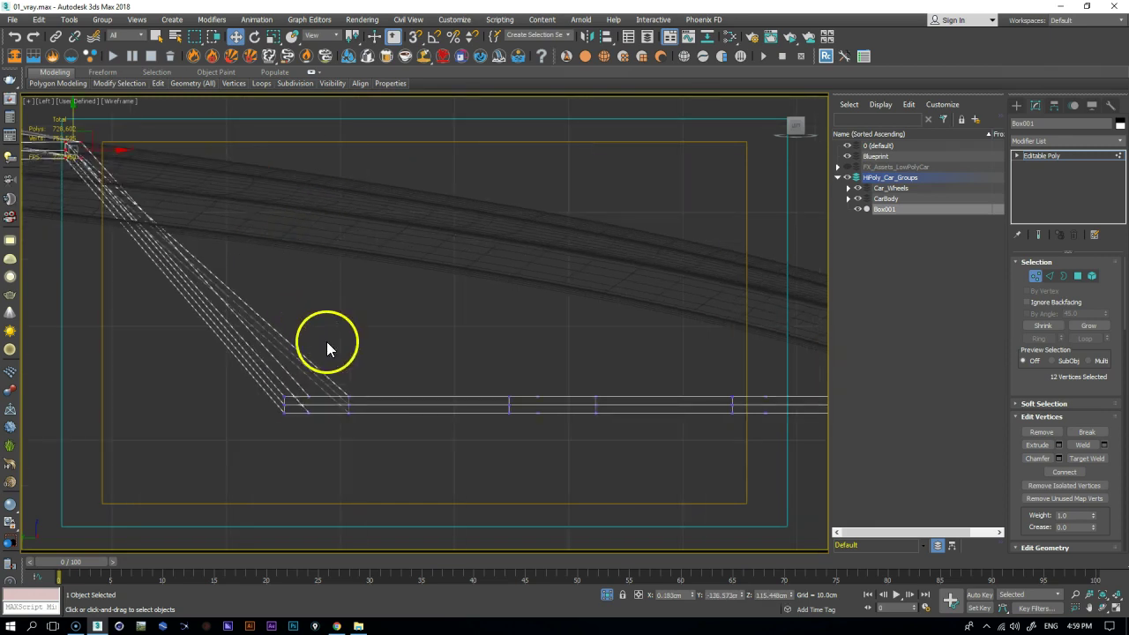
{"action": "left_click_drag", "start_coordinate": [337, 365], "coordinate": [345, 146]}
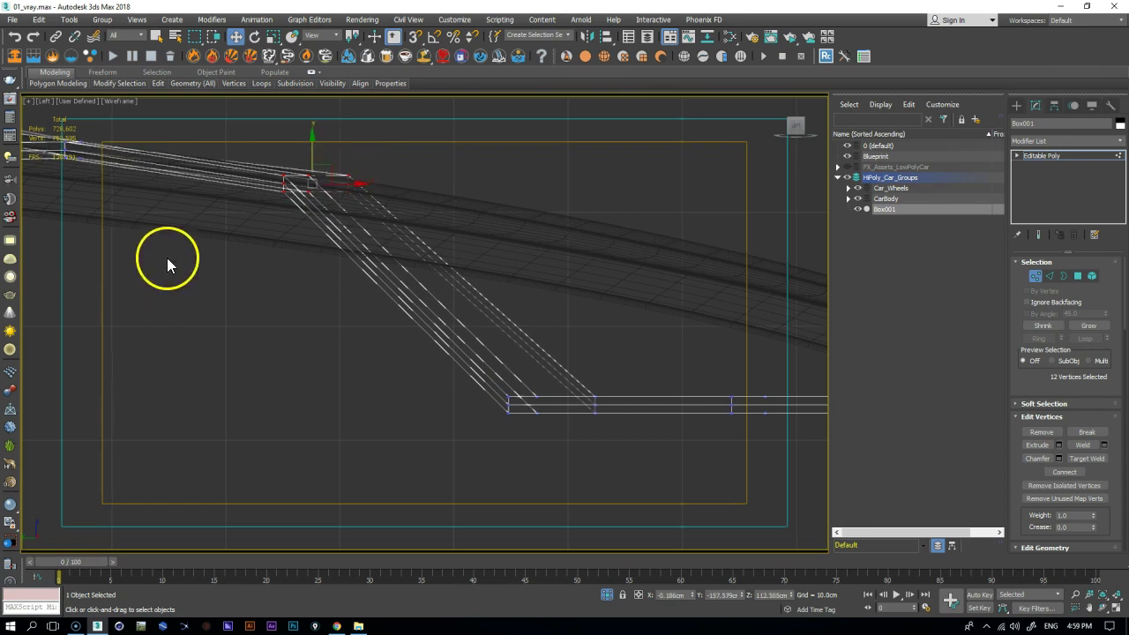
{"action": "middle_click_drag", "start_coordinate": [168, 255], "coordinate": [156, 285]}
- Raise the fifth and sixth vertex rows onto the hood's sloping side profile, the sixth to about Z 103 cm
{"action": "middle_click_drag", "start_coordinate": [564, 427], "coordinate": [353, 473]}
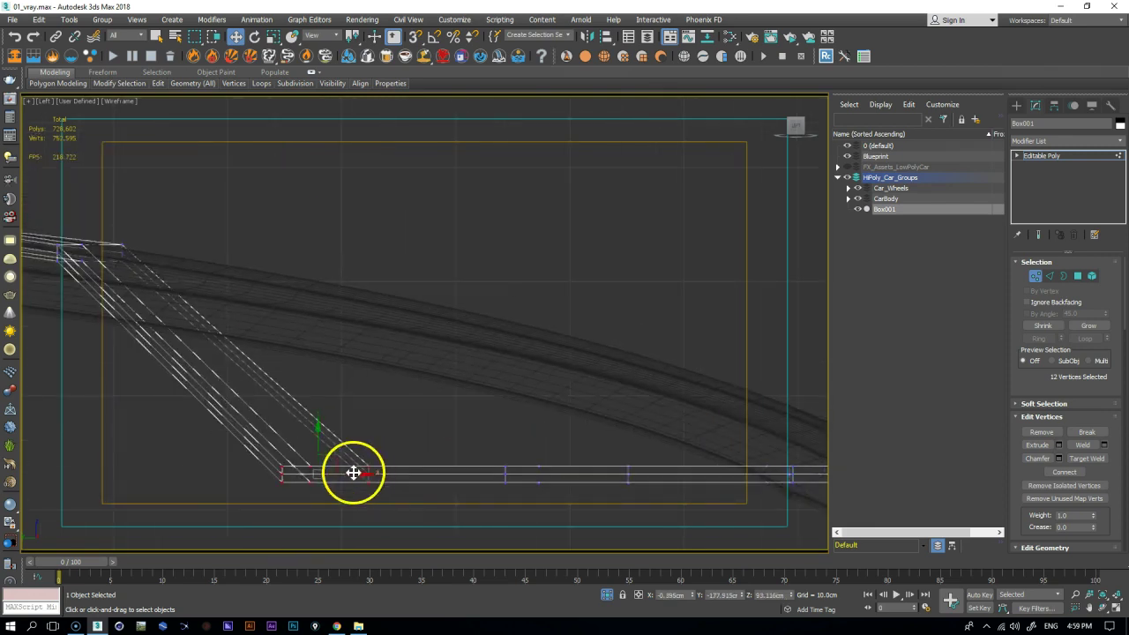
{"action": "left_click_drag", "start_coordinate": [317, 442], "coordinate": [358, 268]}
{"action": "left_click_drag", "start_coordinate": [550, 431], "coordinate": [575, 314]}
{"action": "middle_click_drag", "start_coordinate": [568, 433], "coordinate": [365, 383]}
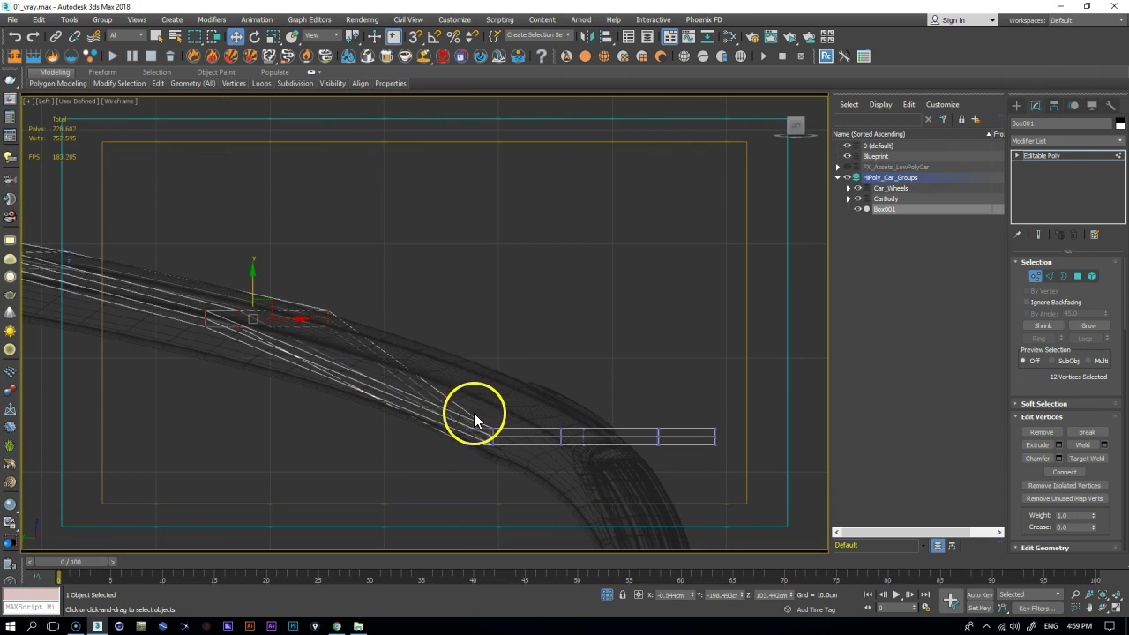
- Select the vertex row just behind the grille and raise it onto the hood's side profile, to about Z 98 cm
{"action": "key", "text": "t"}
{"action": "middle_click_drag", "start_coordinate": [535, 501], "coordinate": [556, 436]}
{"action": "scroll", "coordinate": [478, 440], "scroll_direction": "up", "scroll_amount": 2}
{"action": "scroll", "coordinate": [477, 439], "scroll_direction": "up", "scroll_amount": 3}
{"action": "middle_click_drag", "start_coordinate": [479, 447], "coordinate": [651, 396]}
{"action": "left_click_drag", "start_coordinate": [657, 374], "coordinate": [174, 404]}
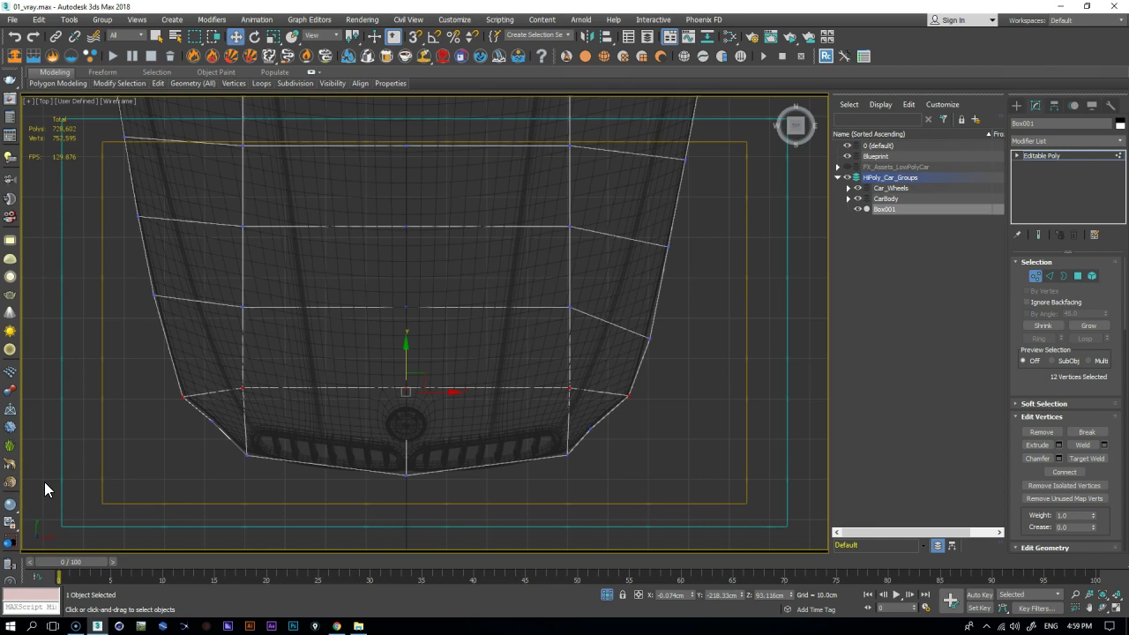
{"action": "key", "text": "l"}
{"action": "left_click_drag", "start_coordinate": [479, 408], "coordinate": [486, 347]}
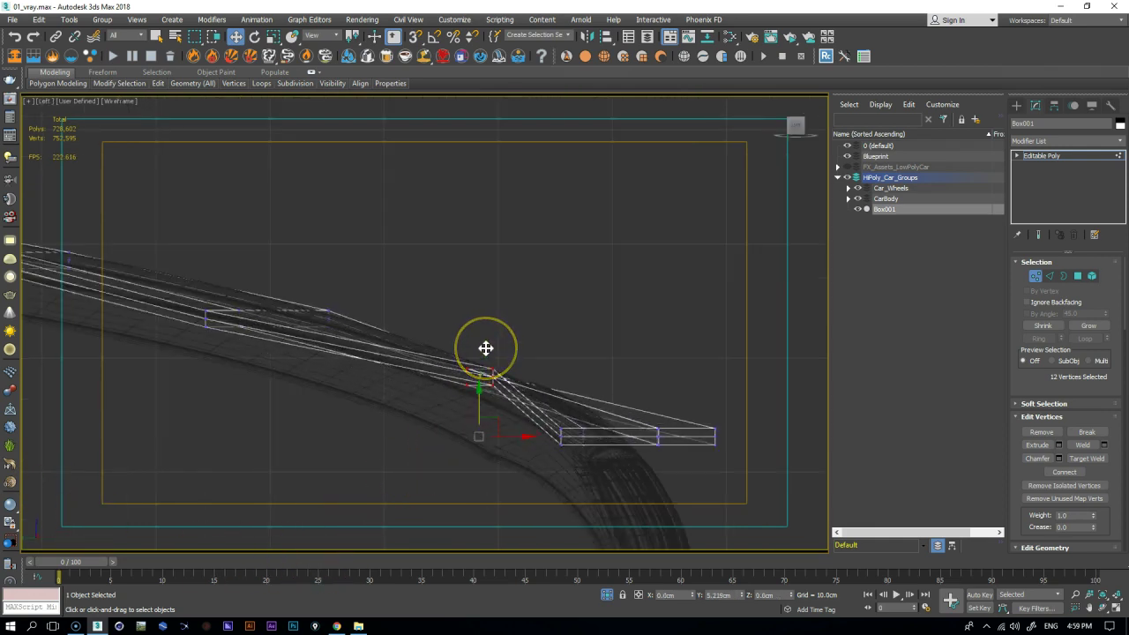
- Select all front-edge vertices, including the center ones, and lower them to the bottom of the hood's nose, at about Z 69 cm
{"action": "middle_click_drag", "start_coordinate": [446, 530], "coordinate": [217, 377]}
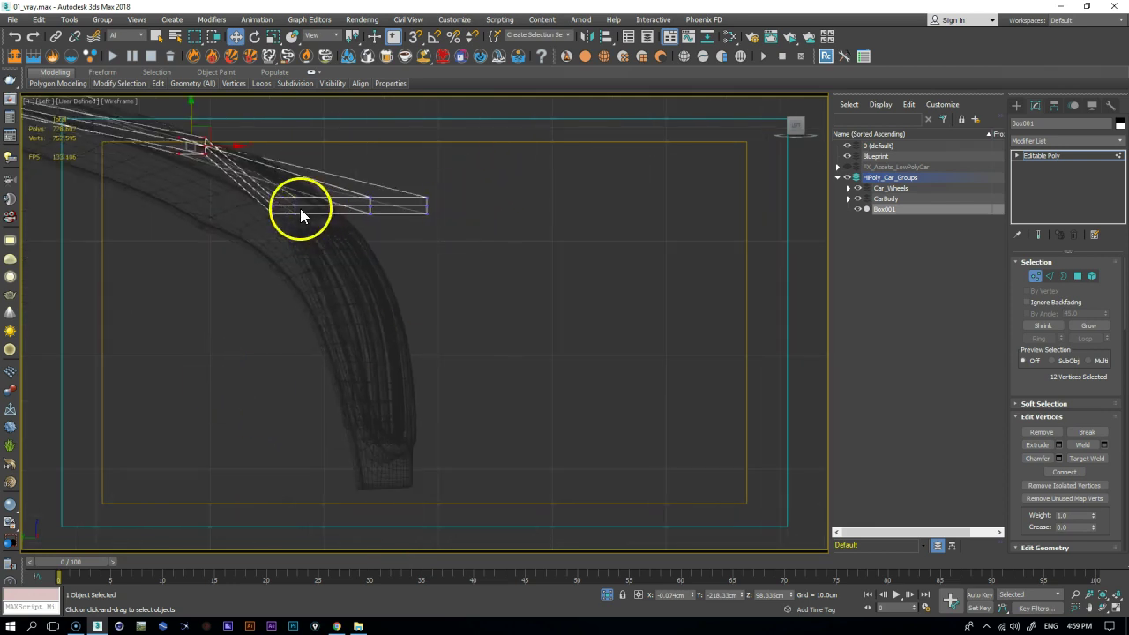
{"action": "key", "text": "t"}
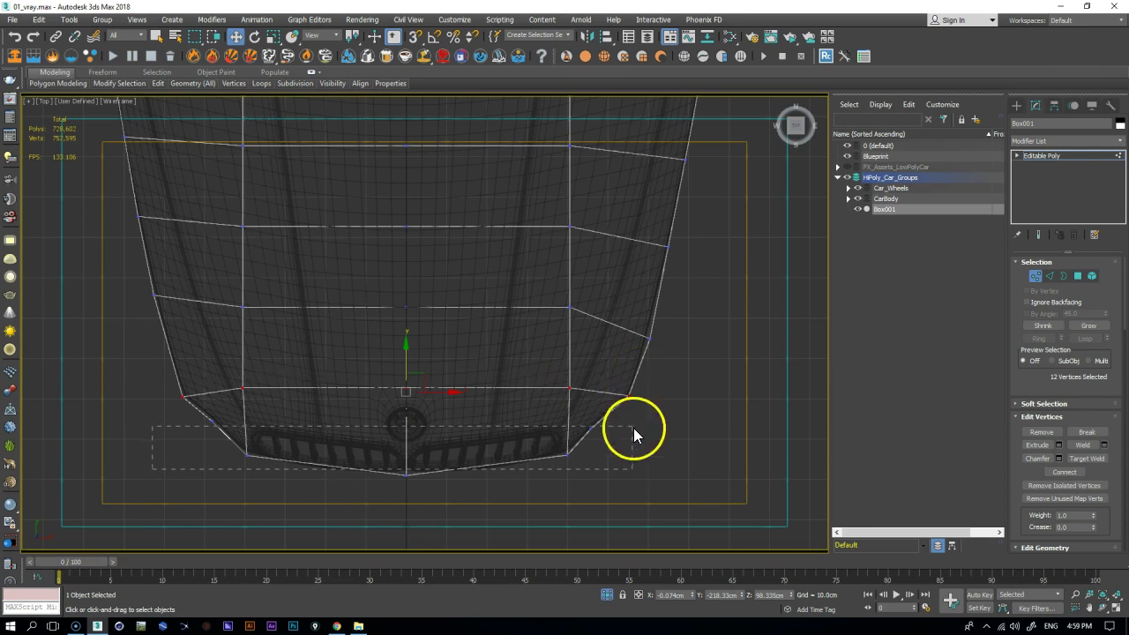
{"action": "left_click_drag", "start_coordinate": [652, 416], "coordinate": [652, 416]}
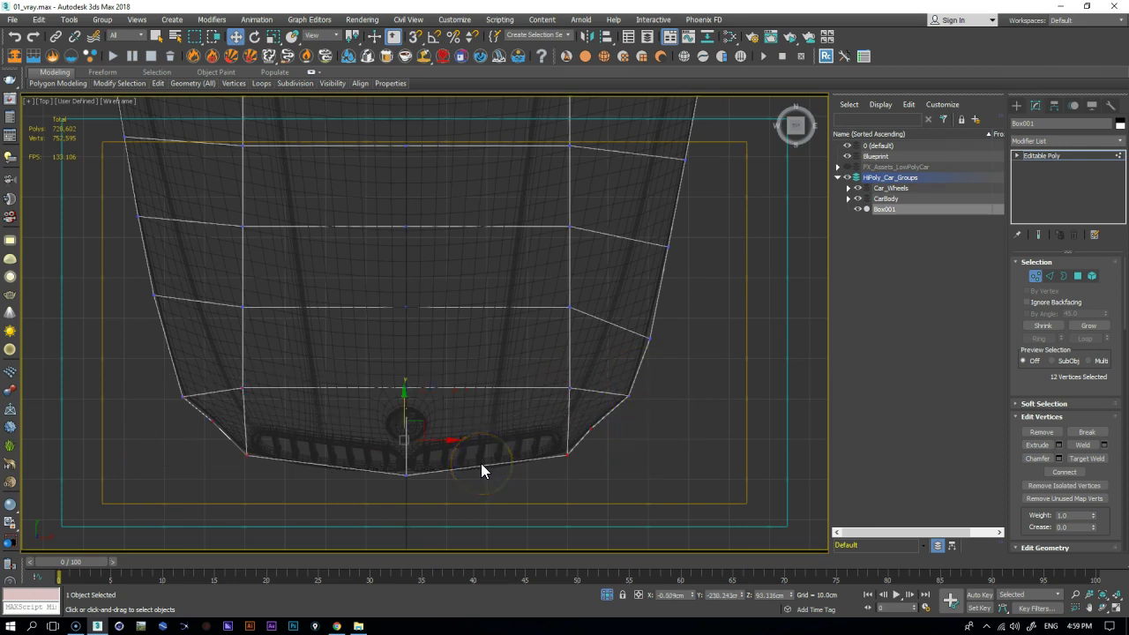
{"action": "key", "text": "l"}
{"action": "left_click_drag", "start_coordinate": [342, 193], "coordinate": [377, 313]}
{"action": "key", "text": "ctrl+z"}
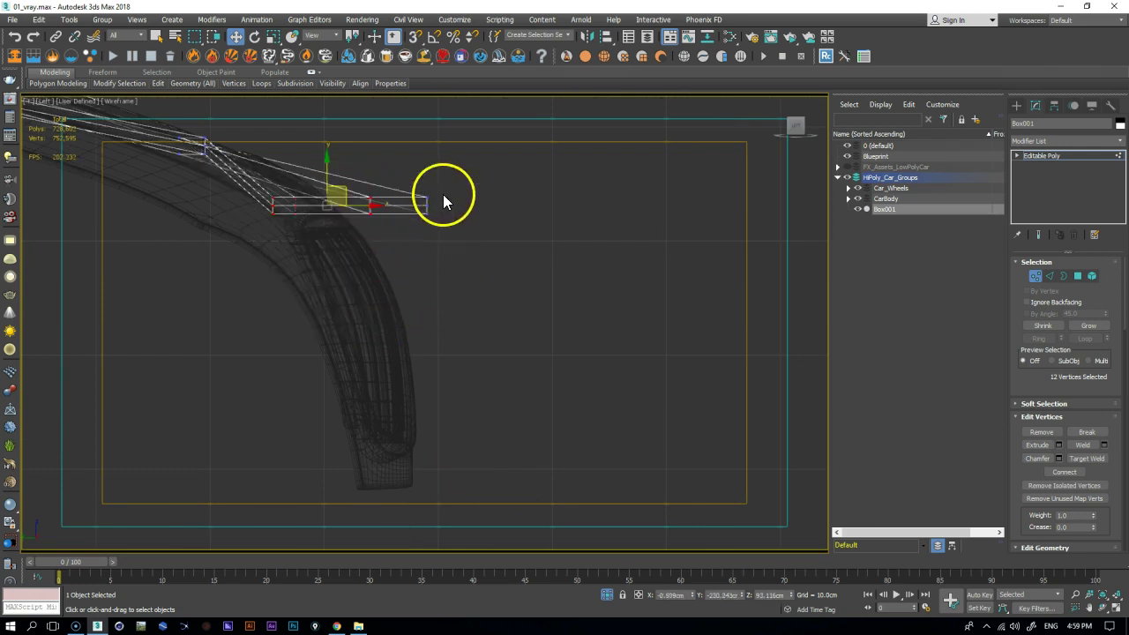
{"action": "left_click_drag", "start_coordinate": [412, 230], "coordinate": [412, 230], "text": "ctrl"}
{"action": "left_click_drag", "start_coordinate": [348, 167], "coordinate": [394, 435]}
{"action": "middle_click_drag", "start_coordinate": [442, 462], "coordinate": [466, 444]}
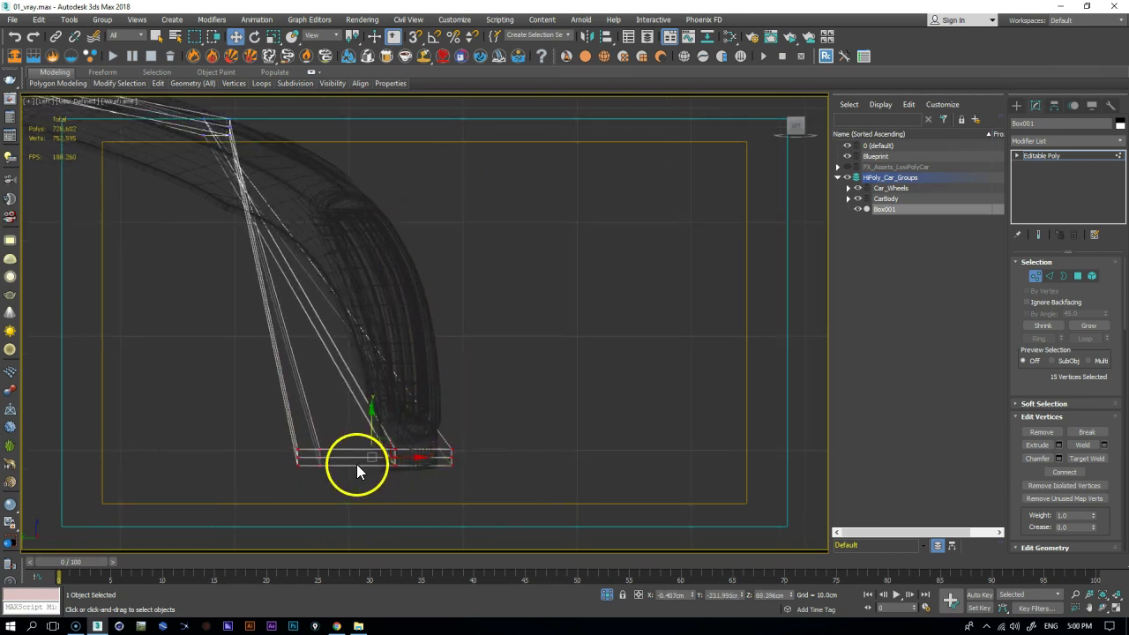
- Ring-select the edges running down the hood's front face and connect them with a new edge loop across the grille
{"action": "key", "text": "p"}
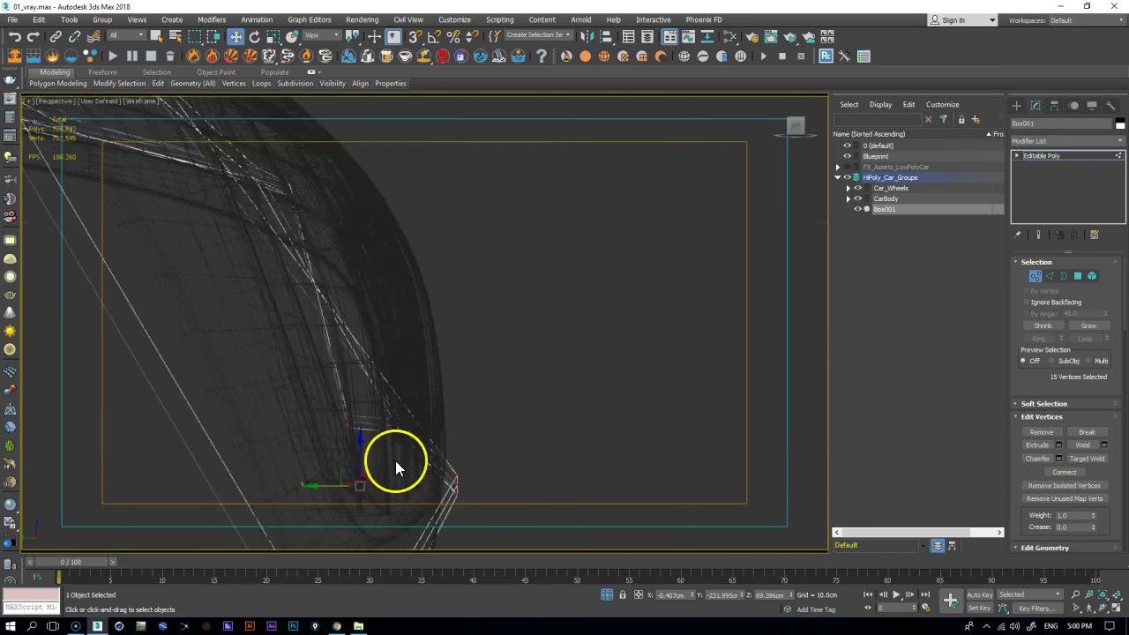
{"action": "scroll", "coordinate": [370, 448], "scroll_direction": "down", "scroll_amount": 3}
{"action": "middle_click_drag", "start_coordinate": [369, 451], "coordinate": [457, 369], "text": "alt"}
{"action": "middle_click_drag", "start_coordinate": [557, 280], "coordinate": [369, 350], "text": "alt"}
{"action": "mouse_move", "coordinate": [300, 330]}
{"action": "middle_mouse_down", "text": "alt"}
{"action": "mouse_move", "coordinate": [353, 314]}
{"action": "mouse_move", "coordinate": [313, 327]}
{"action": "middle_mouse_up", "text": "alt"}
{"action": "middle_click_drag", "start_coordinate": [439, 395], "coordinate": [371, 409], "text": "alt"}
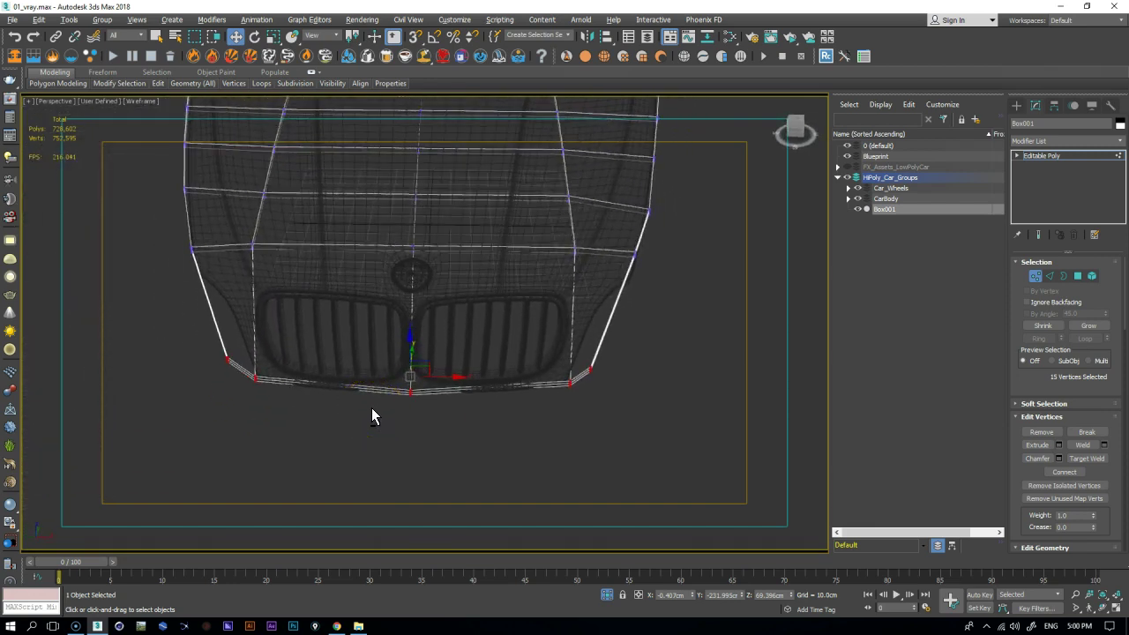
{"action": "middle_click_drag", "start_coordinate": [621, 369], "coordinate": [553, 368], "text": "alt"}
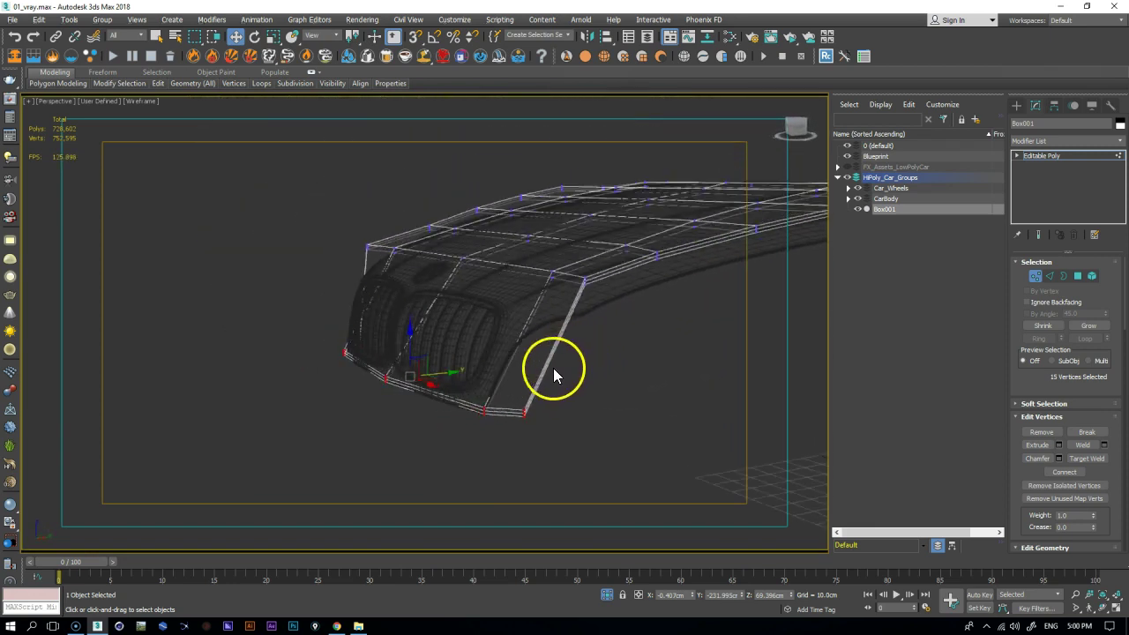
{"action": "left_click", "coordinate": [1049, 276]}
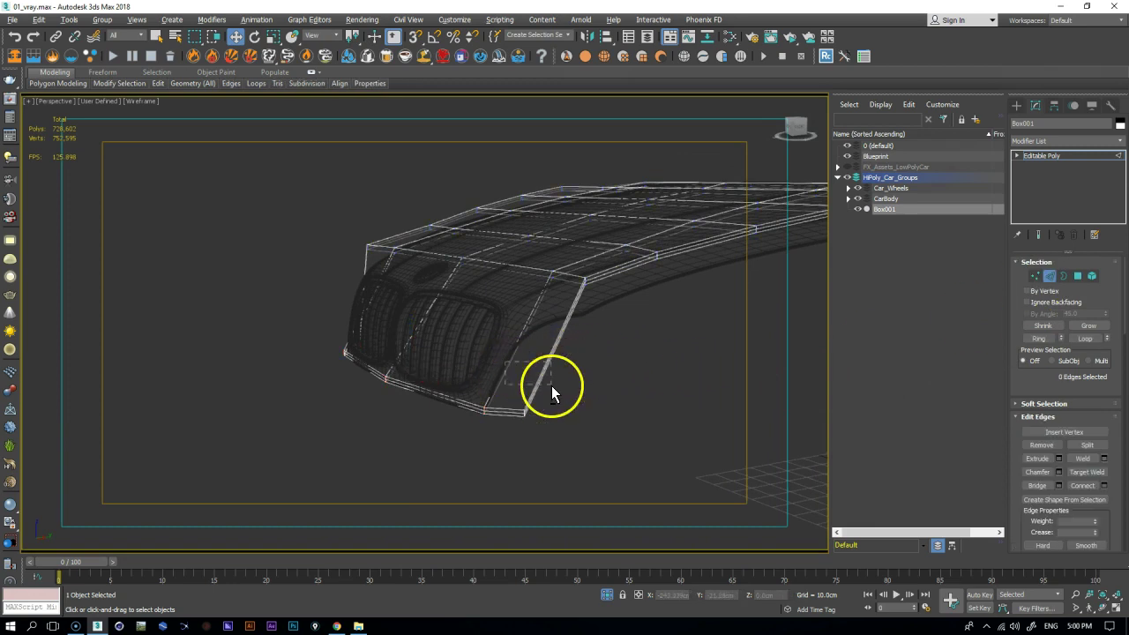
{"action": "left_click", "coordinate": [554, 352]}
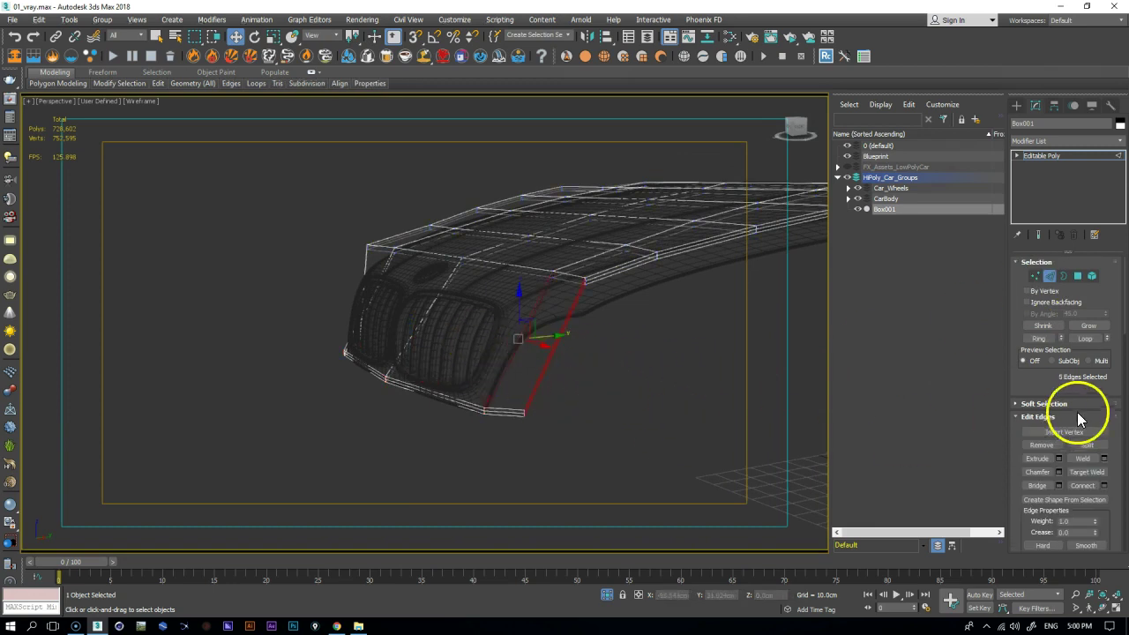
{"action": "left_click", "coordinate": [1040, 339]}
{"action": "left_click", "coordinate": [1083, 485]}
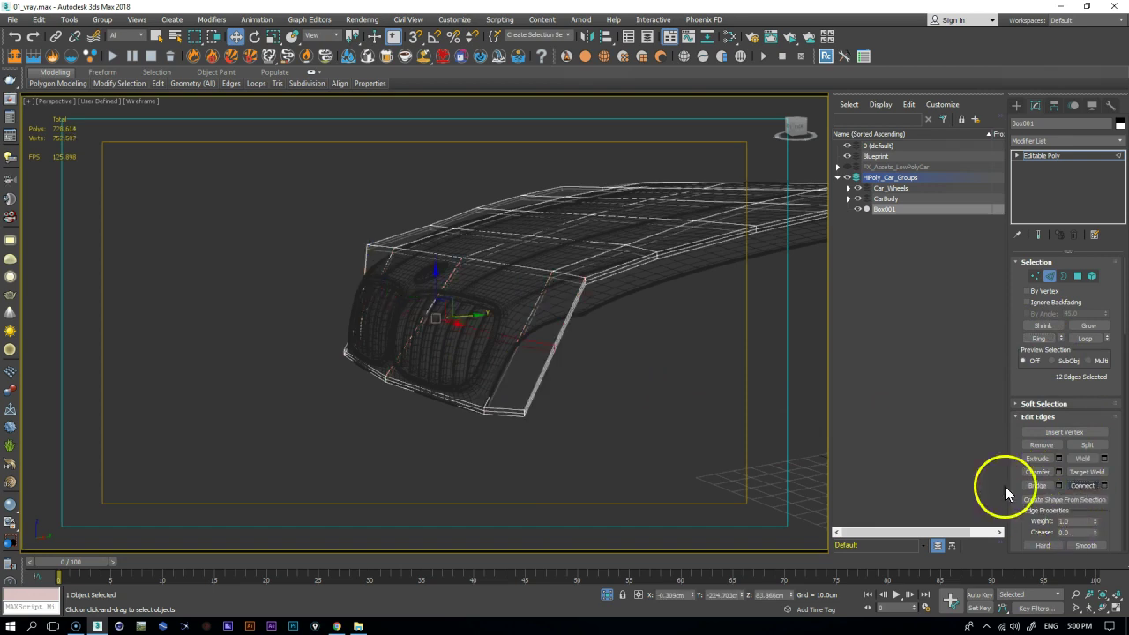
- Move the new loop's vertices up and forward onto the upper curve of the nose, to about Y -233 cm and Z 91 cm
{"action": "left_click", "coordinate": [1037, 276]}
{"action": "middle_click_drag", "start_coordinate": [638, 385], "coordinate": [596, 383], "text": "alt"}
{"action": "middle_click_drag", "start_coordinate": [497, 383], "coordinate": [530, 384]}
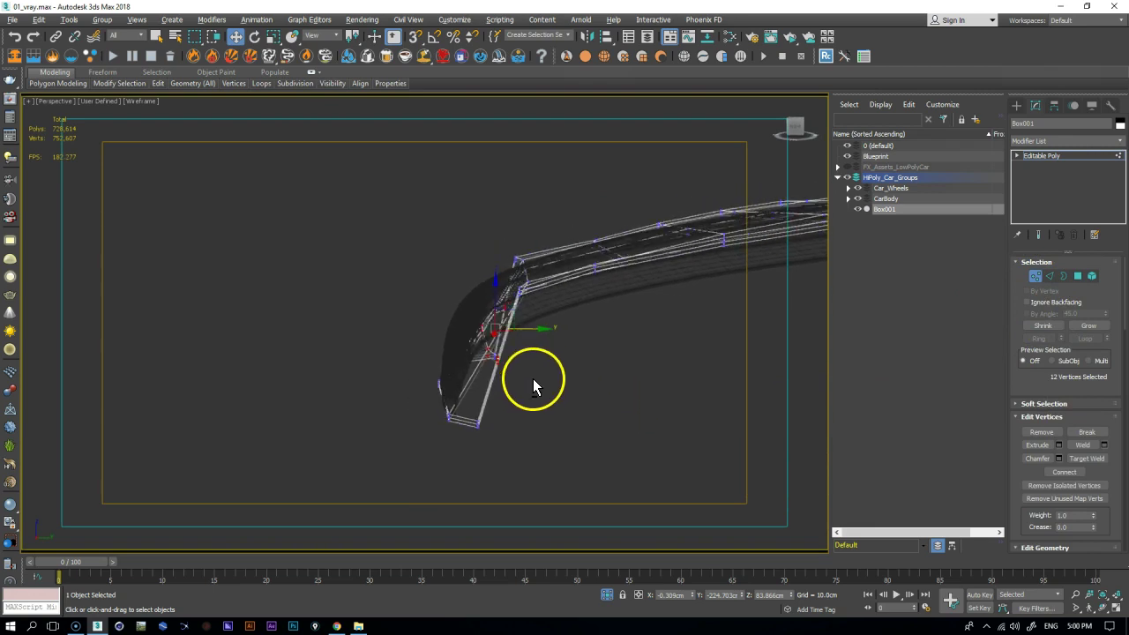
{"action": "left_click_drag", "start_coordinate": [538, 330], "coordinate": [456, 268]}
{"action": "left_click_drag", "start_coordinate": [489, 301], "coordinate": [500, 300]}
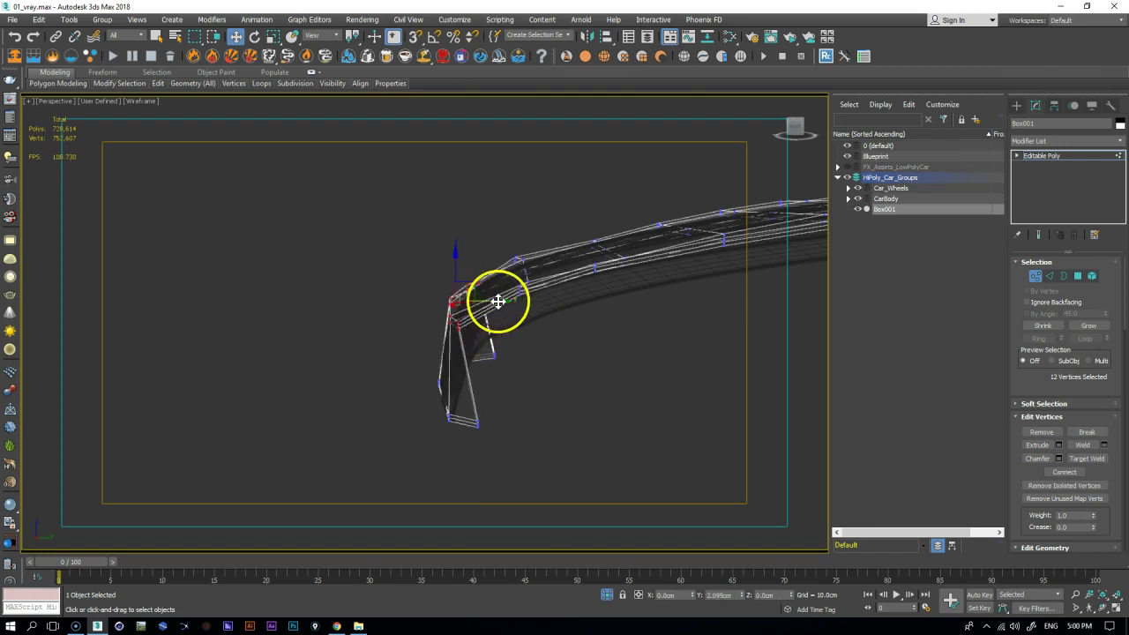
- Move the bottom-front vertices beneath the grille's outer corner on the negative X side to about X -31 cm, Y -236 cm
{"action": "middle_click_drag", "start_coordinate": [353, 373], "coordinate": [391, 411], "text": "alt"}
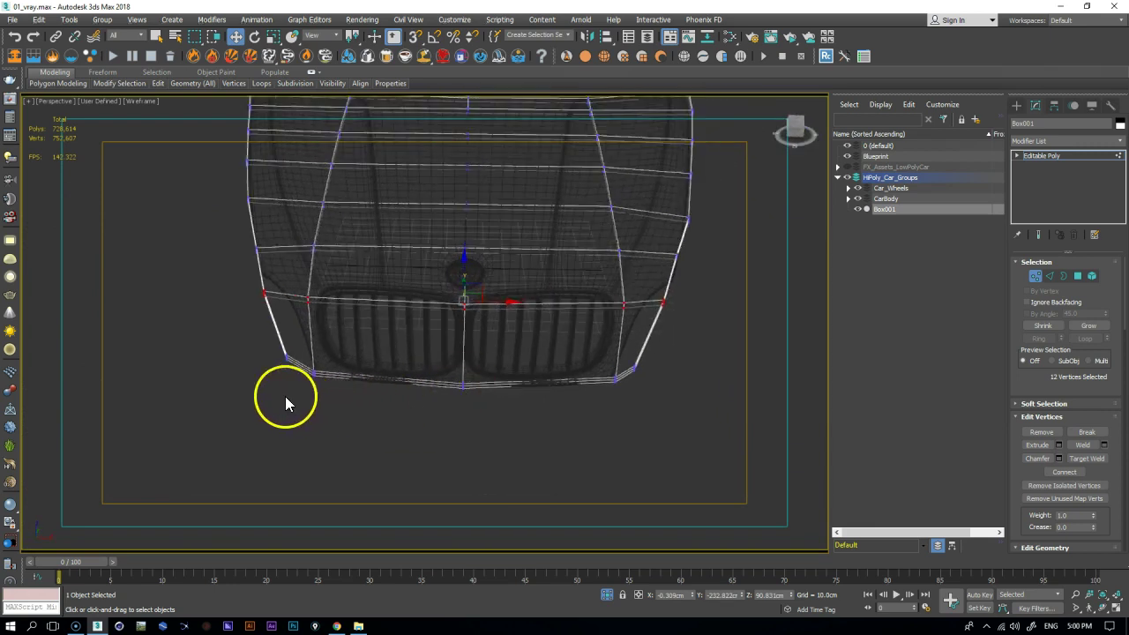
{"action": "left_click_drag", "start_coordinate": [304, 408], "coordinate": [376, 381]}
{"action": "middle_click_drag", "start_coordinate": [376, 380], "coordinate": [325, 393], "text": "alt"}
{"action": "left_click_drag", "start_coordinate": [388, 340], "coordinate": [376, 348]}
{"action": "middle_click_drag", "start_coordinate": [242, 419], "coordinate": [191, 453], "text": "alt"}
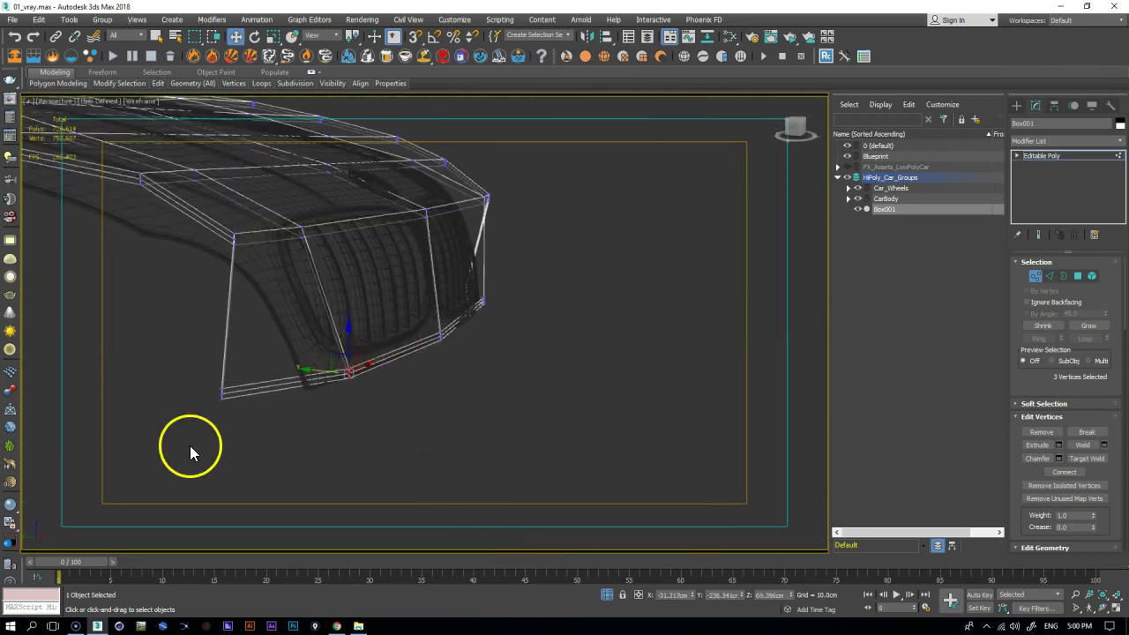
- Move the outermost bottom-front vertices on the same side up, forward and inward, to about X -43, Y -233, Z 82 cm
{"action": "left_click_drag", "start_coordinate": [221, 366], "coordinate": [232, 275]}
{"action": "middle_click_drag", "start_coordinate": [304, 315], "coordinate": [307, 277], "text": "alt"}
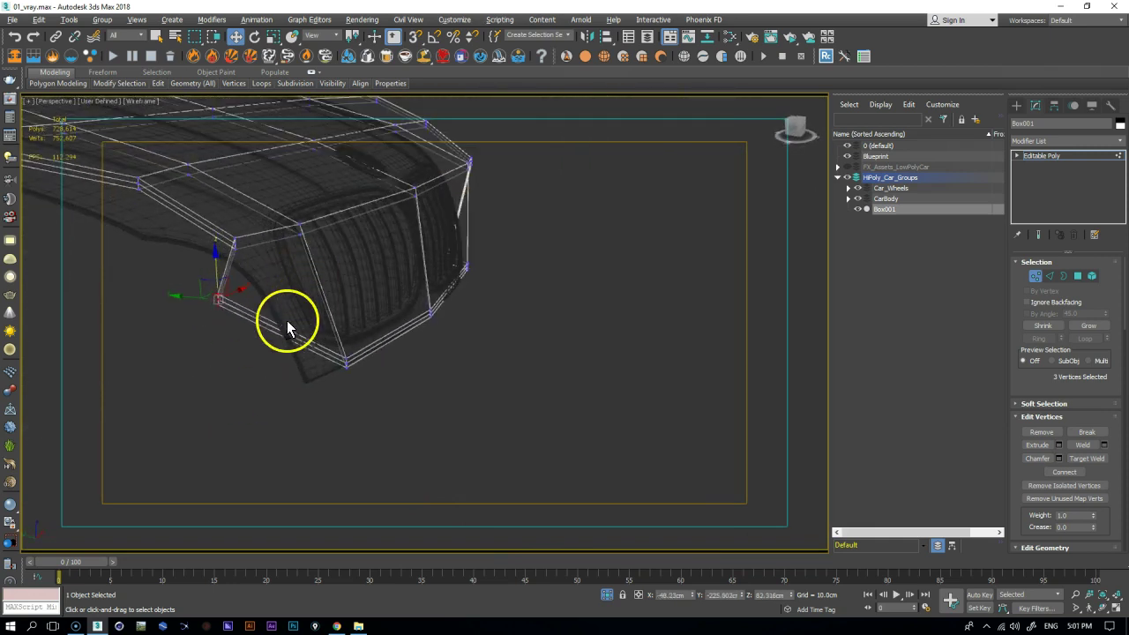
{"action": "middle_click_drag", "start_coordinate": [287, 328], "coordinate": [245, 335], "text": "alt"}
{"action": "left_click_drag", "start_coordinate": [169, 299], "coordinate": [223, 298]}
{"action": "middle_click_drag", "start_coordinate": [355, 334], "coordinate": [280, 348], "text": "alt"}
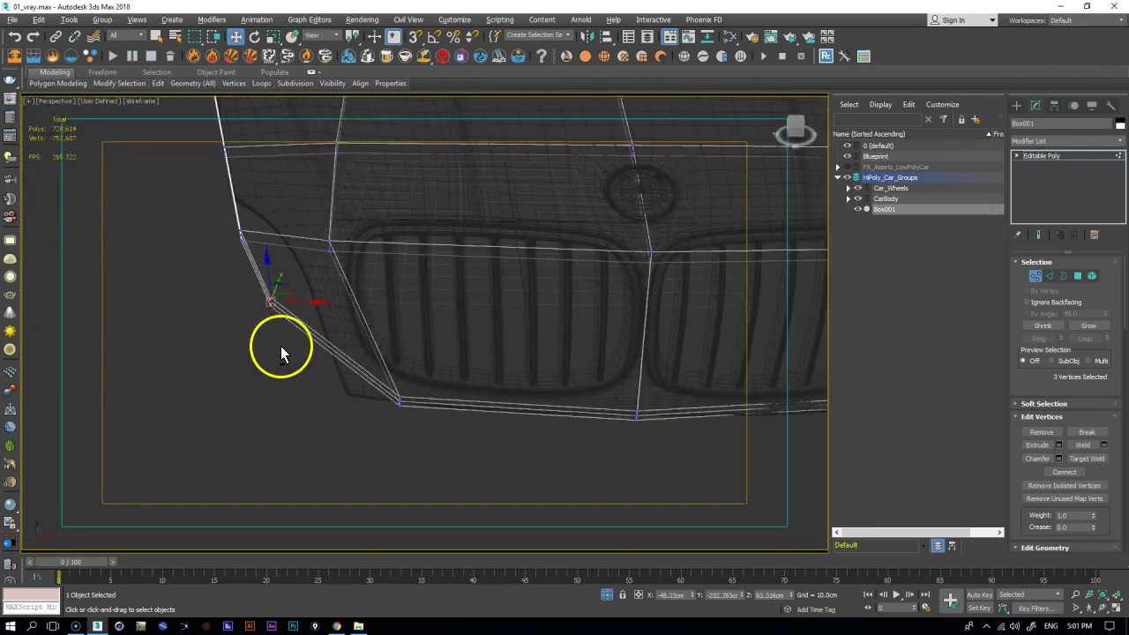
{"action": "left_click_drag", "start_coordinate": [320, 303], "coordinate": [360, 302]}
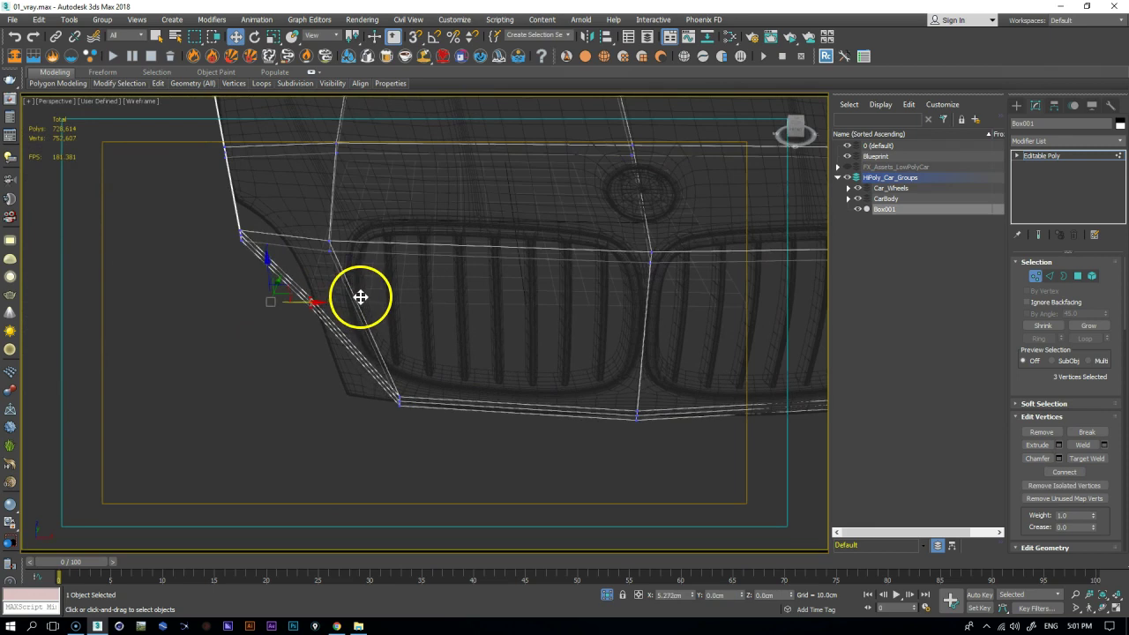
- Raise the outermost bottom-front vertices on the positive X side onto the hood's edge, to about X 46, Y -228, Z 85 cm
{"action": "middle_click_drag", "start_coordinate": [531, 388], "coordinate": [640, 433], "text": "alt"}
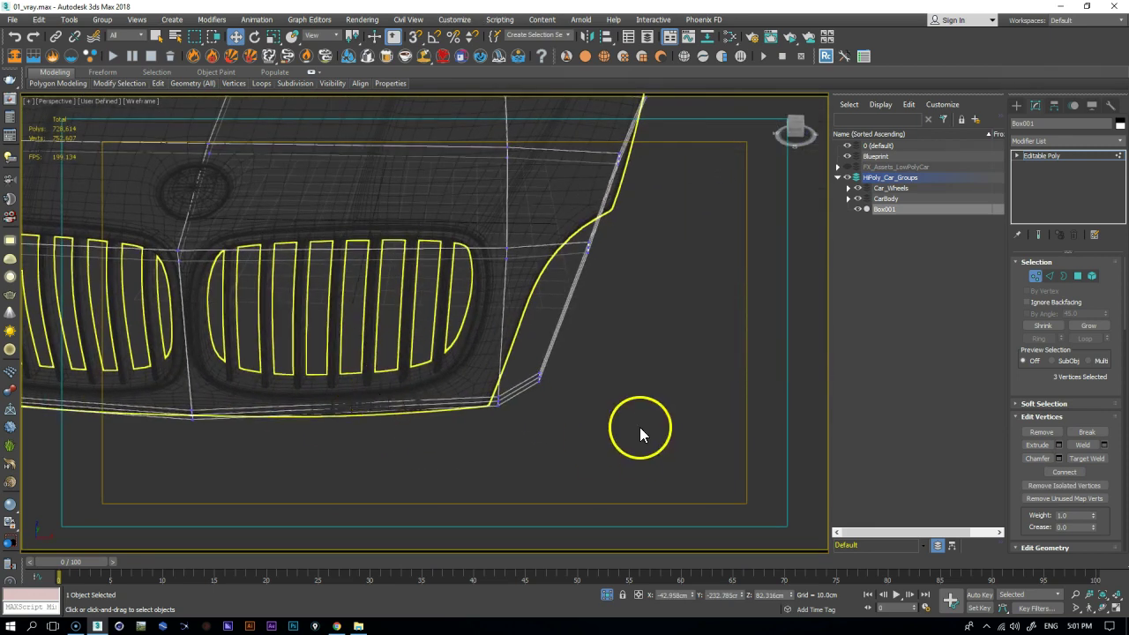
{"action": "left_click_drag", "start_coordinate": [514, 404], "coordinate": [513, 403]}
{"action": "middle_click_drag", "start_coordinate": [544, 357], "coordinate": [551, 352], "text": "alt"}
{"action": "left_click_drag", "start_coordinate": [542, 342], "coordinate": [535, 220]}
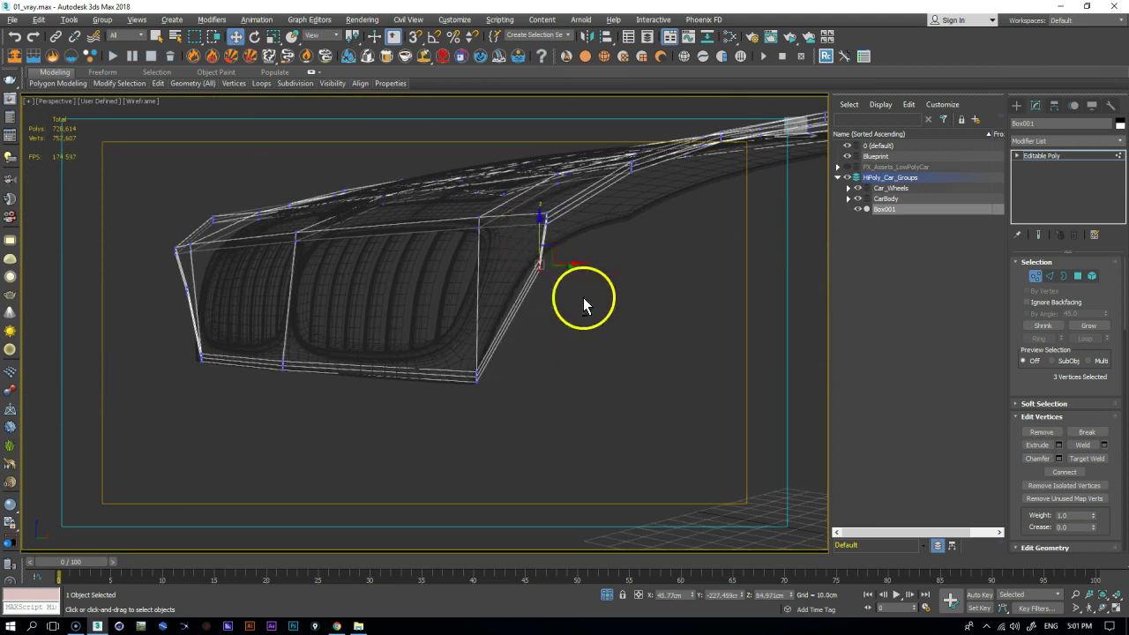
{"action": "middle_click_drag", "start_coordinate": [585, 302], "coordinate": [625, 308], "text": "alt"}
{"action": "key", "text": "l"}
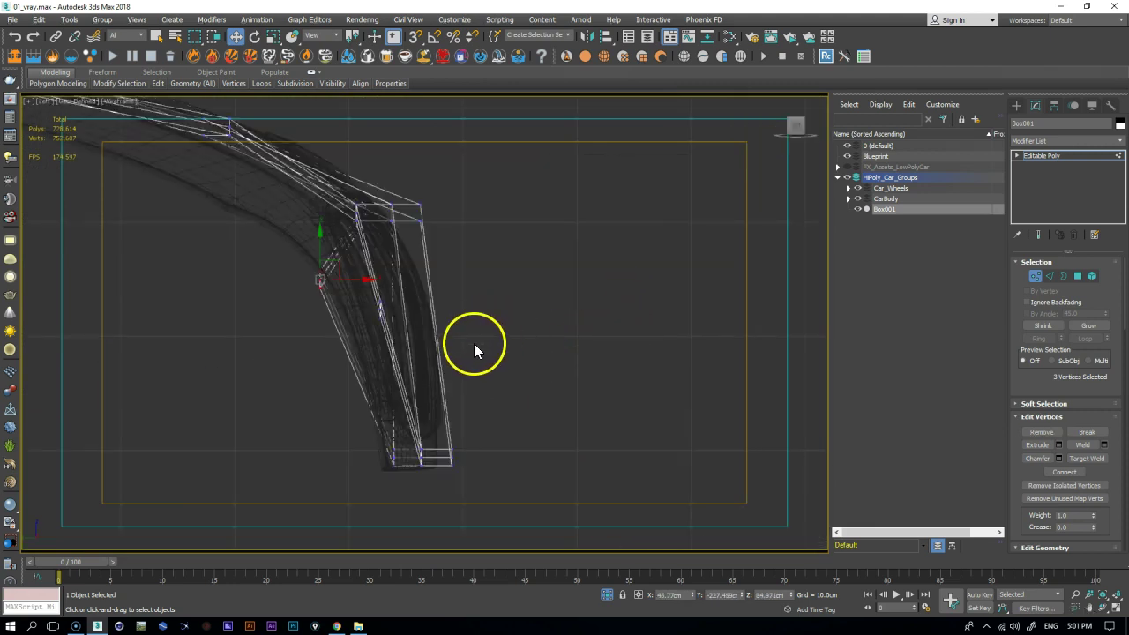
{"action": "scroll", "coordinate": [336, 316], "scroll_direction": "up", "scroll_amount": 3}
{"action": "left_click_drag", "start_coordinate": [323, 235], "coordinate": [330, 230]}
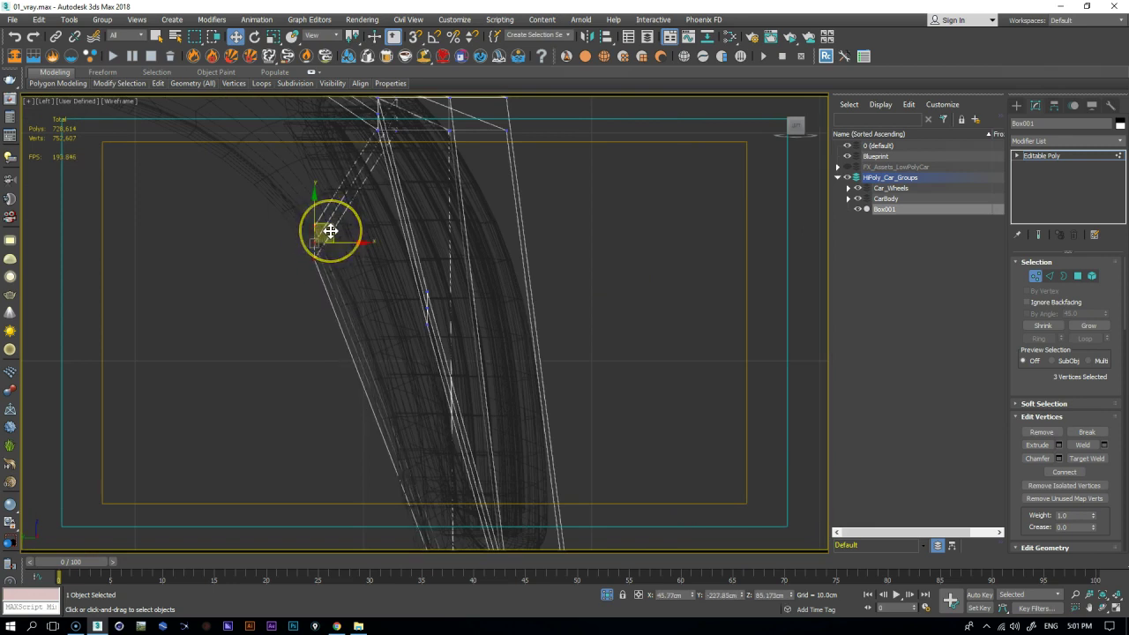
- Move the outer vertices of the added front loop on the positive X side inward to the hood's outline, about X 49, Y -228 cm
{"action": "key", "text": "t"}
{"action": "scroll", "coordinate": [627, 483], "scroll_direction": "up", "scroll_amount": 3}
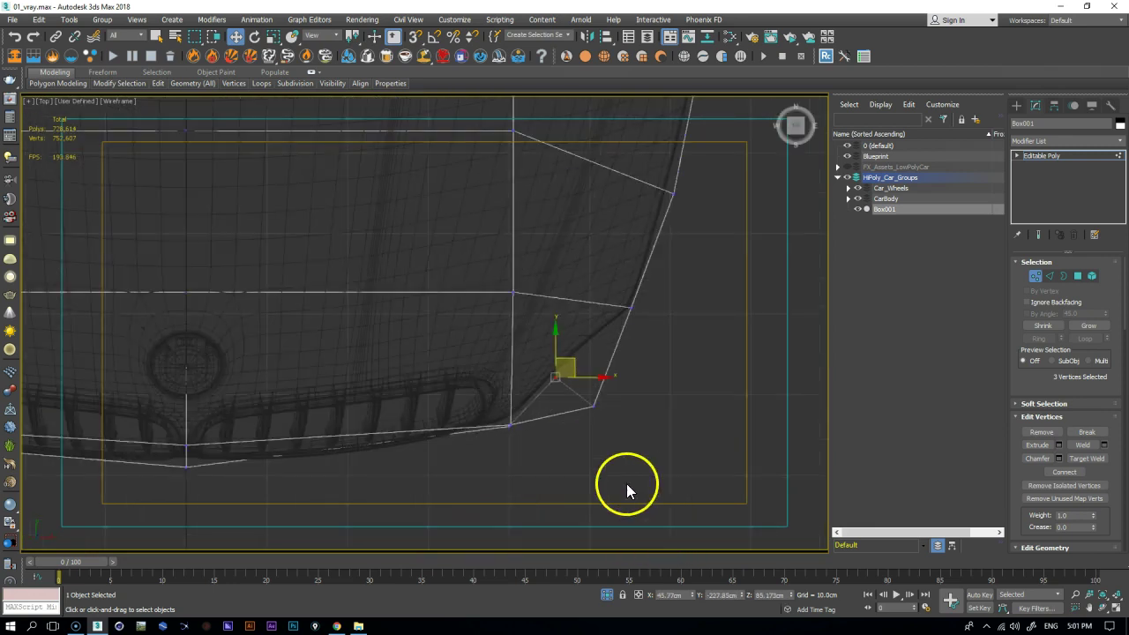
{"action": "left_click_drag", "start_coordinate": [612, 395], "coordinate": [576, 368]}
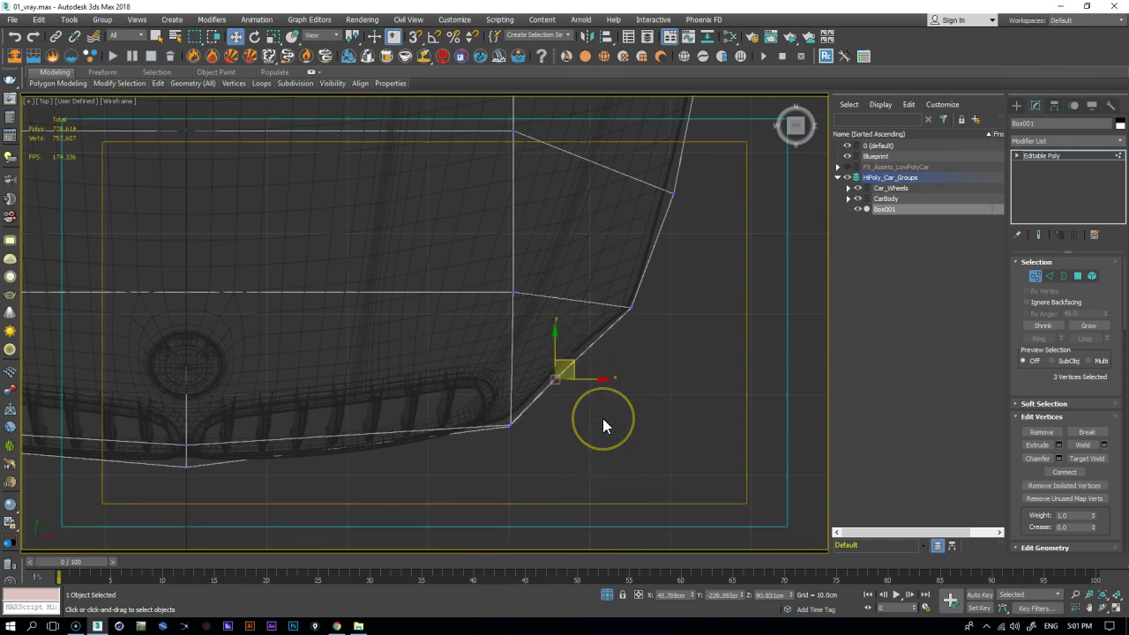